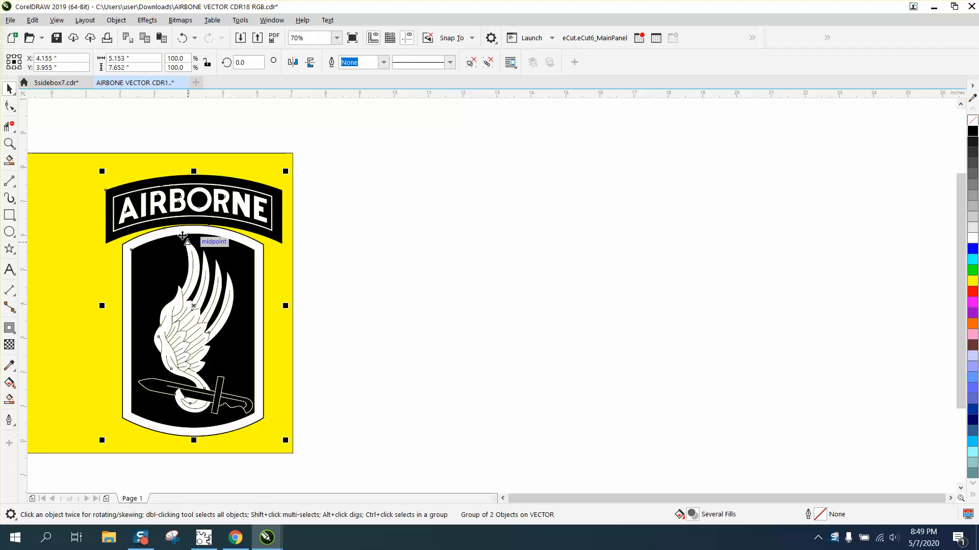
- Shift the Airborne emblem slightly left on the yellow rectangle, duplicate it, and place the copy beside the rectangle on its right
{"action": "mouse_move", "coordinate": [193, 287]}
{"action": "left_mouse_down"}
{"action": "mouse_move", "coordinate": [375, 286]}
{"action": "mouse_move", "coordinate": [178, 284]}
{"action": "left_mouse_up"}
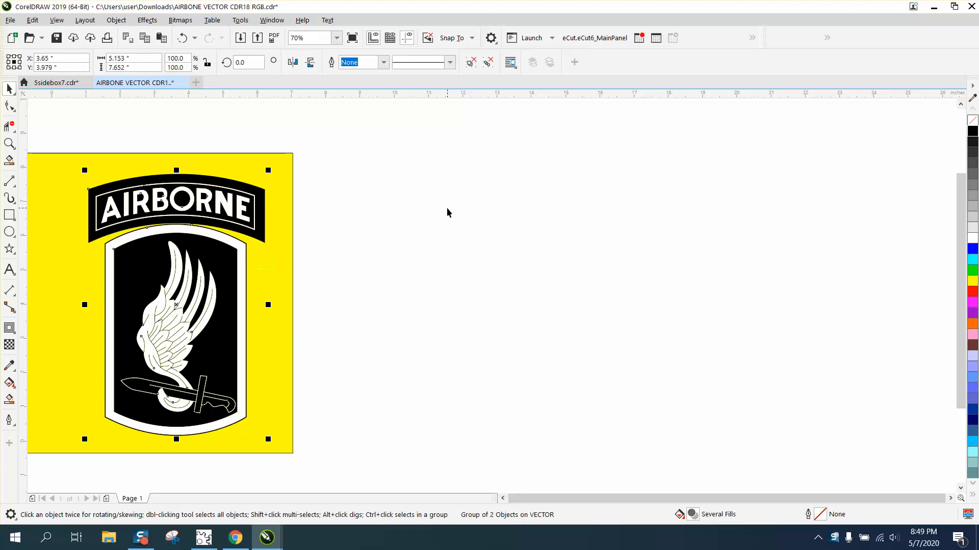
{"action": "key", "text": "ctrl+d"}
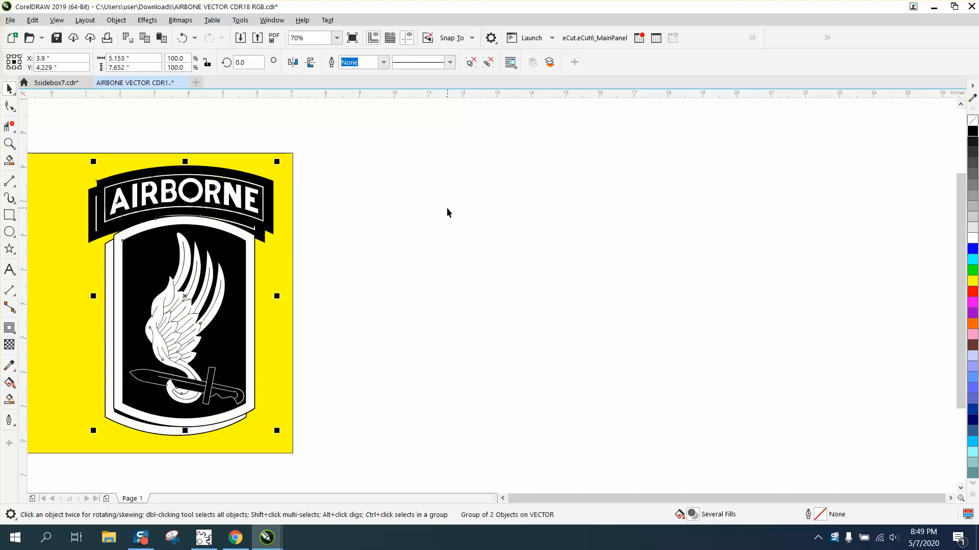
{"action": "left_click_drag", "start_coordinate": [186, 301], "coordinate": [393, 304]}
{"action": "left_click", "coordinate": [424, 125]}
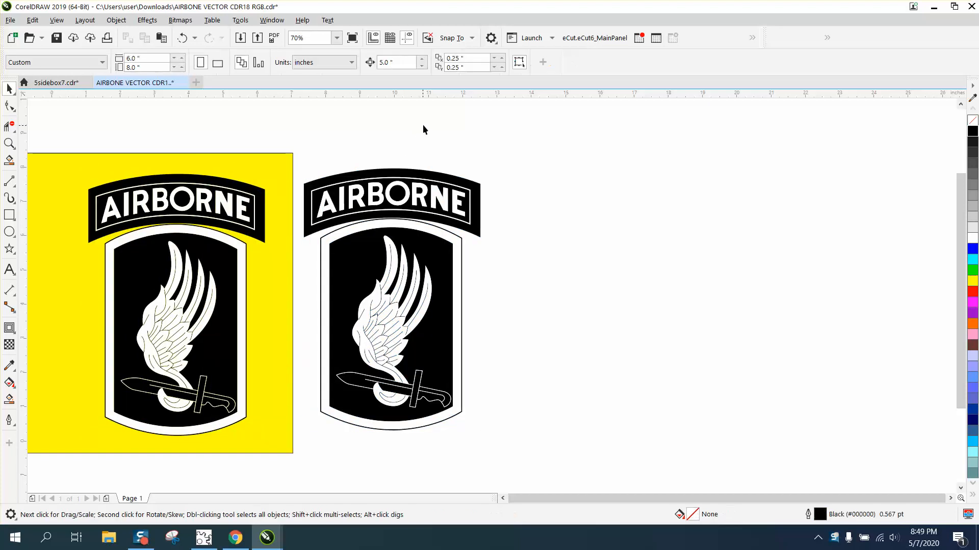
- Set the horizontal and vertical duplicate distances to 0 and move the emblem copy farther right of the yellow rectangle
{"action": "double_click", "coordinate": [452, 58]}
{"action": "type", "text": "0"}
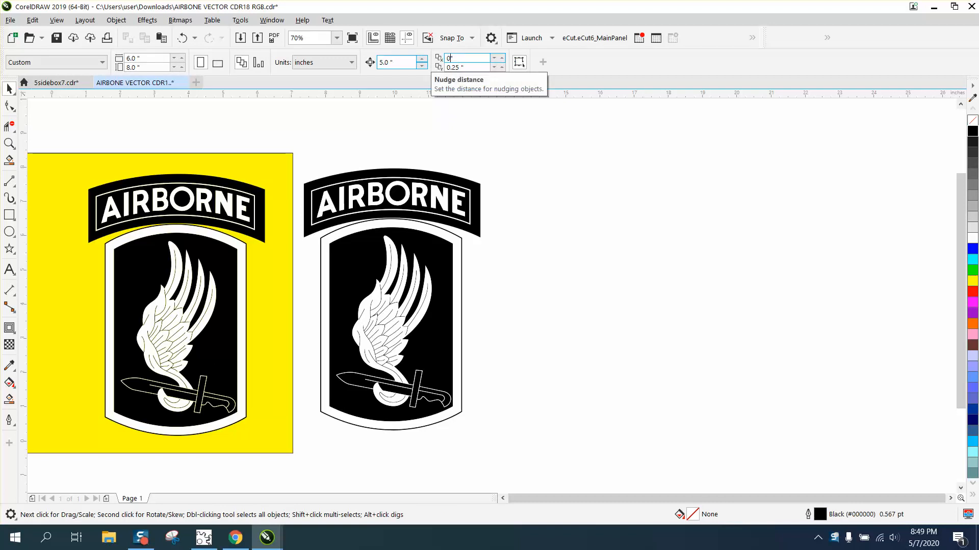
{"action": "key", "text": "Tab"}
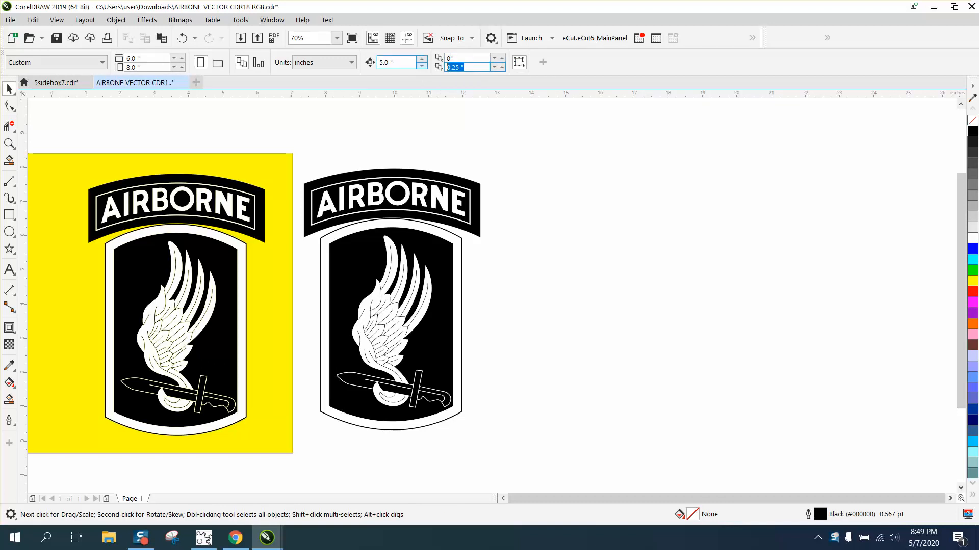
{"action": "type", "text": "0"}
{"action": "key", "text": "Return"}
{"action": "left_click", "coordinate": [423, 228]}
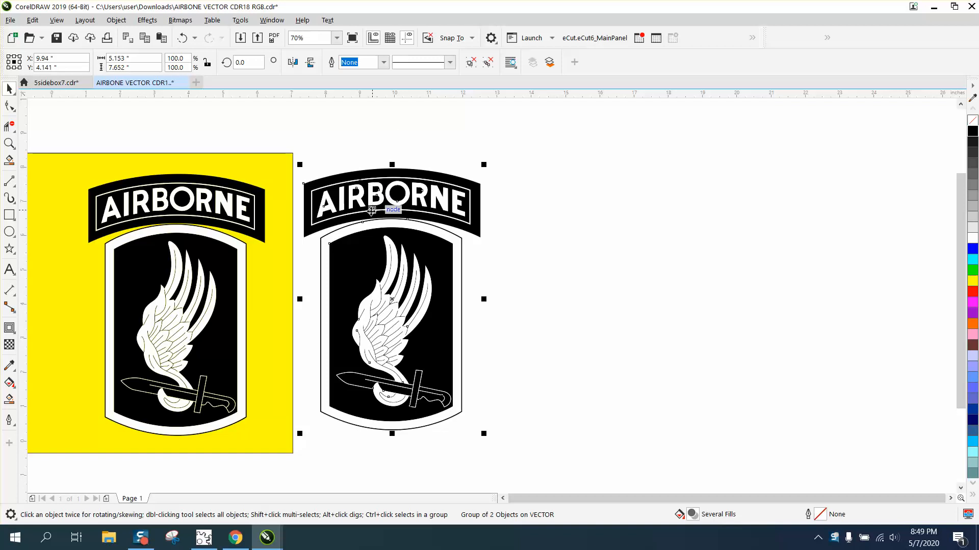
{"action": "left_click_drag", "start_coordinate": [377, 227], "coordinate": [441, 227]}
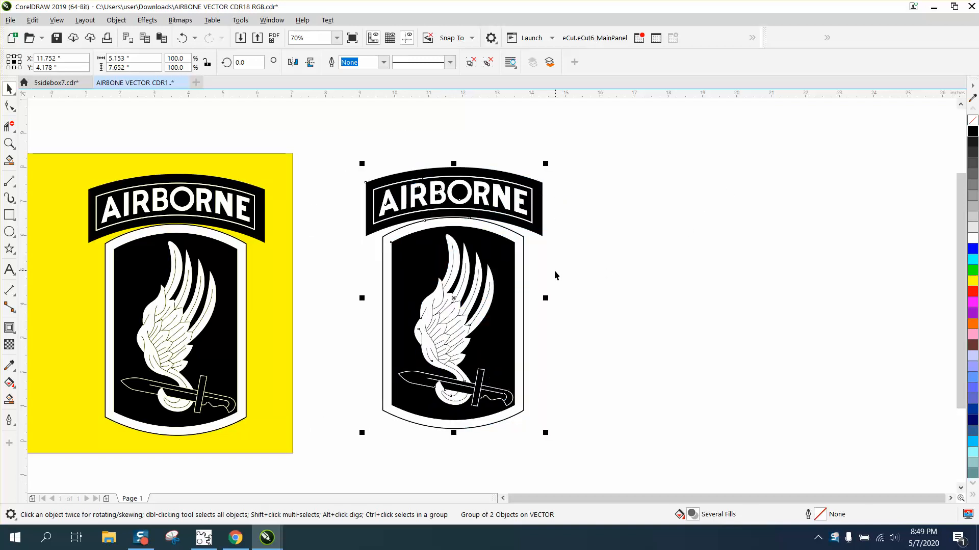
- Ungroup the original Airborne emblem on the yellow rectangle once
{"action": "left_click", "coordinate": [220, 250]}
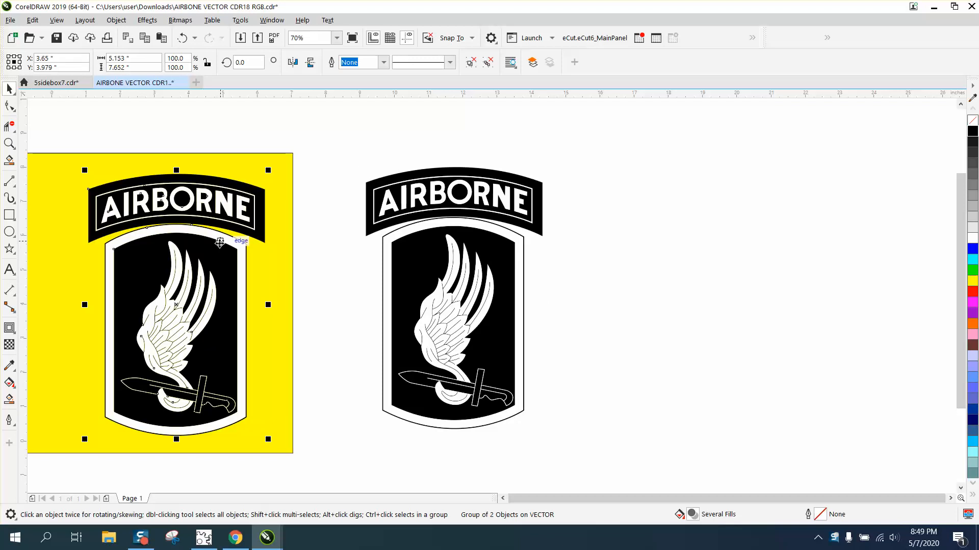
{"action": "left_click", "coordinate": [113, 22]}
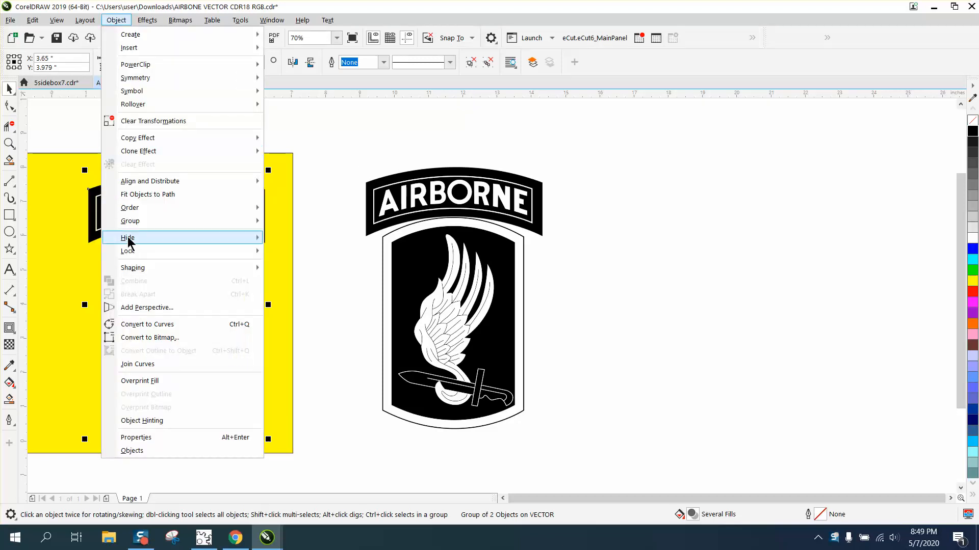
{"action": "mouse_move", "coordinate": [131, 222]}
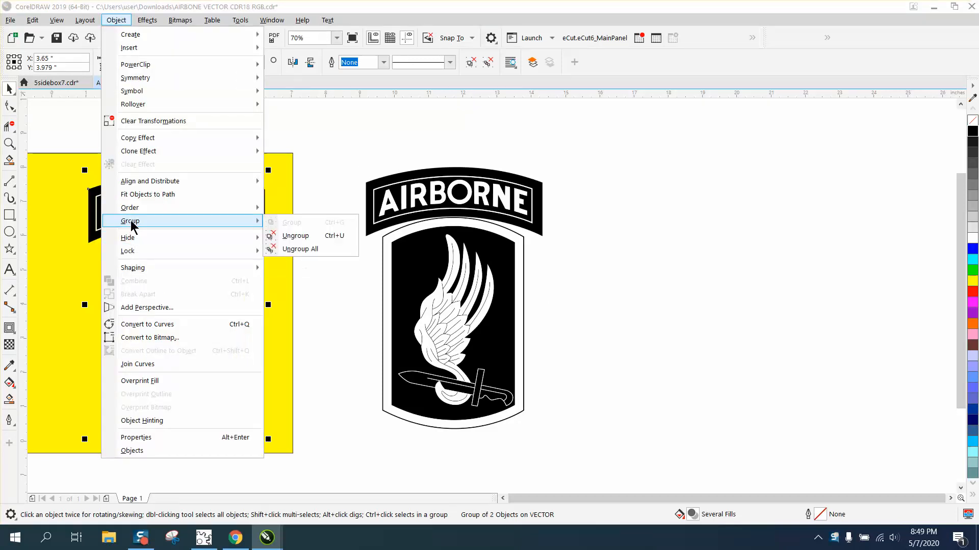
{"action": "left_click", "coordinate": [295, 236]}
- Move the white group of the original emblem 10 inches straight down, clear of the yellow rectangle
{"action": "left_click", "coordinate": [239, 254]}
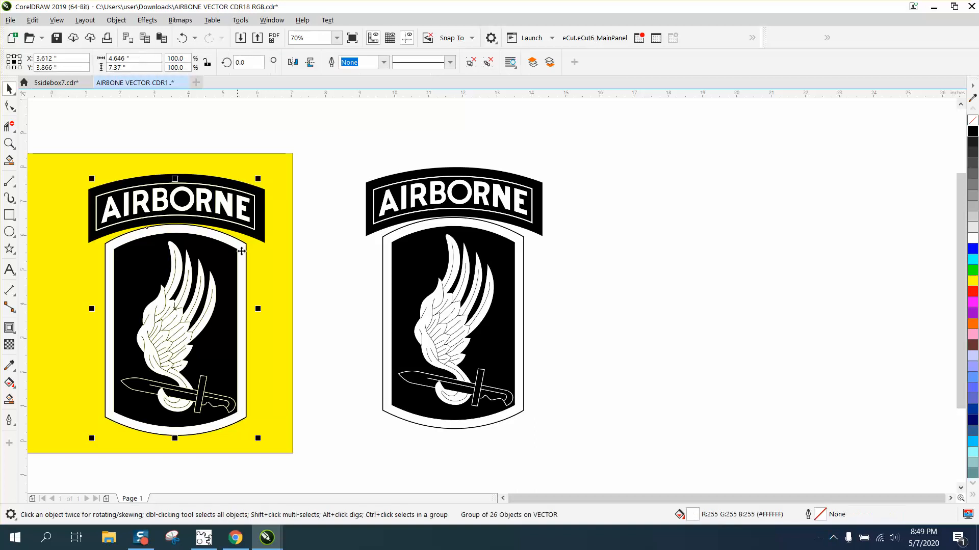
{"action": "left_click", "coordinate": [316, 125]}
{"action": "left_click", "coordinate": [383, 62]}
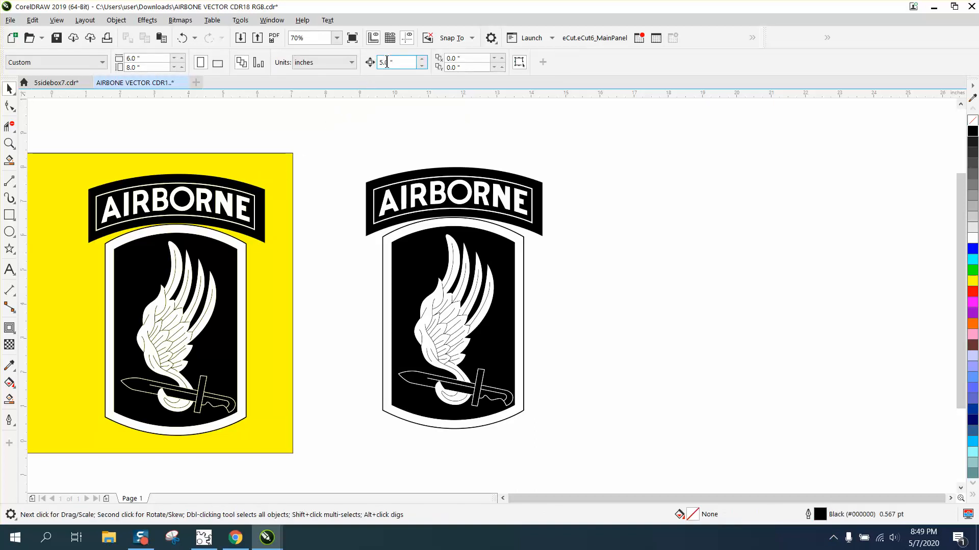
{"action": "left_click", "coordinate": [241, 254]}
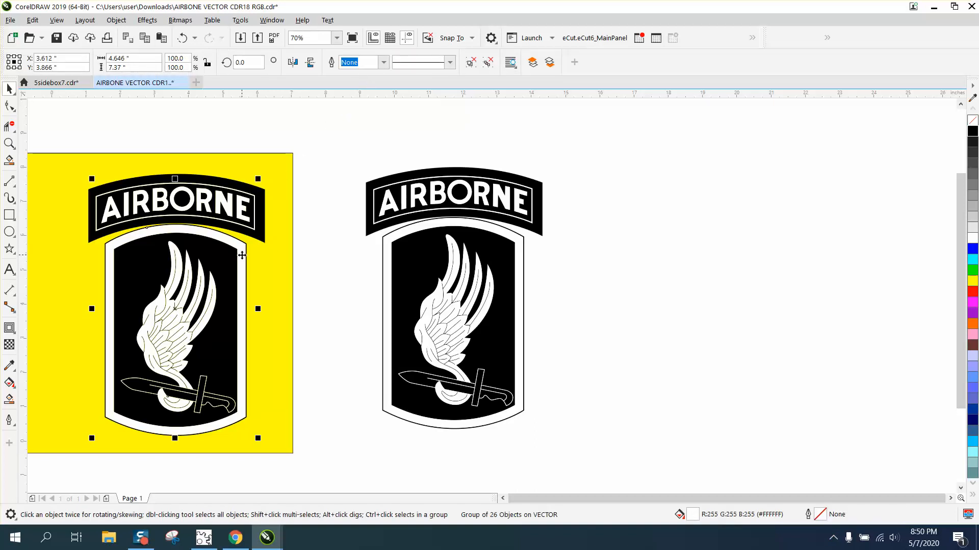
{"action": "key", "text": "Down"}
{"action": "key", "text": "Down"}
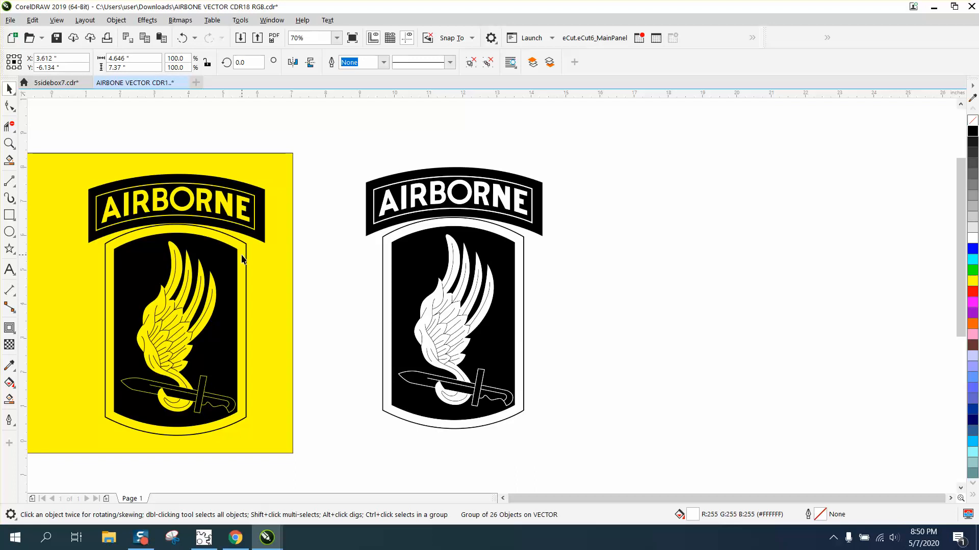
{"action": "scroll", "coordinate": [261, 273], "scroll_direction": "down", "scroll_amount": 2}
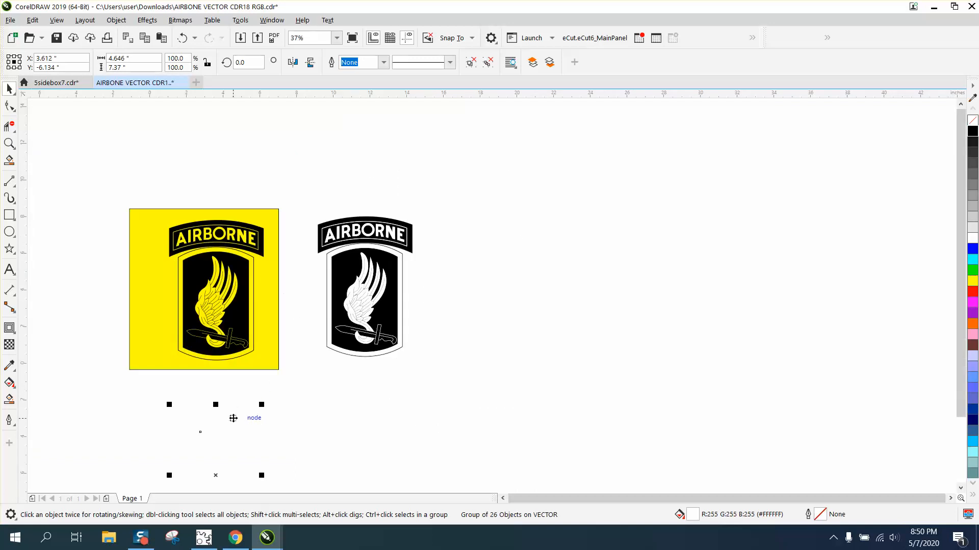
{"action": "key", "text": "Escape"}
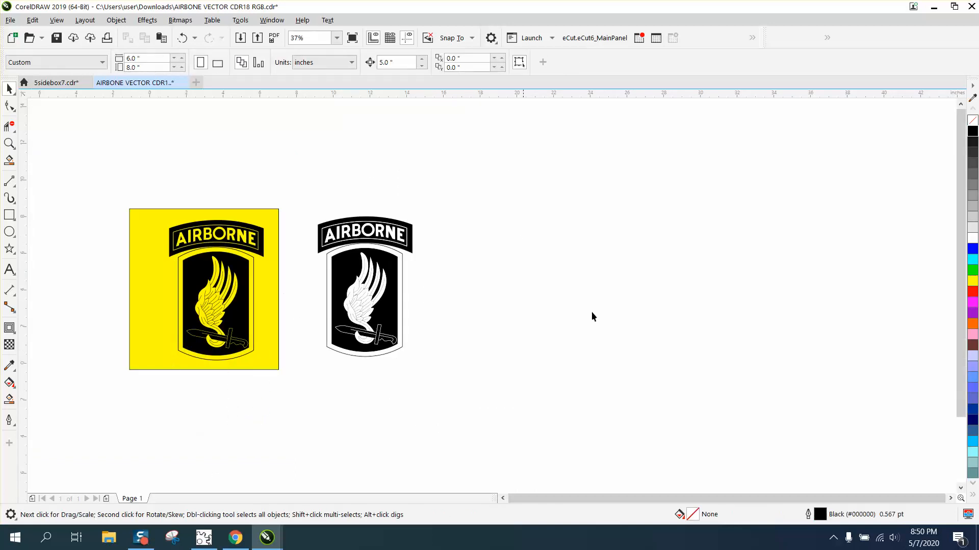
- Draw a rectangle about 30.3 by 17 inches over the area below the emblems and fill it yellow
{"action": "scroll", "coordinate": [159, 180], "scroll_direction": "down", "scroll_amount": 2}
{"action": "left_click", "coordinate": [10, 214]}
{"action": "left_click_drag", "start_coordinate": [97, 260], "coordinate": [376, 416]}
{"action": "left_click", "coordinate": [972, 281]}
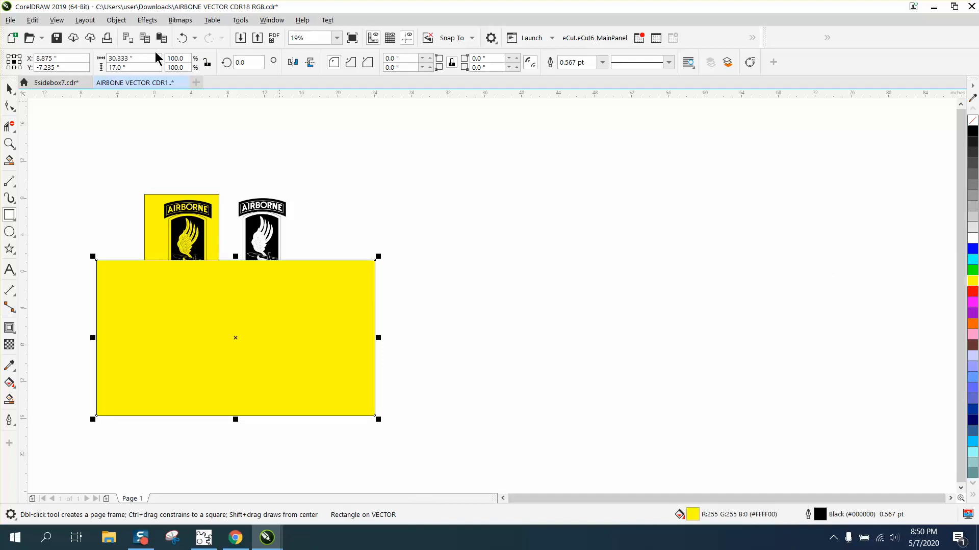
- Send the large yellow rectangle to the back of the page
{"action": "left_click", "coordinate": [116, 20]}
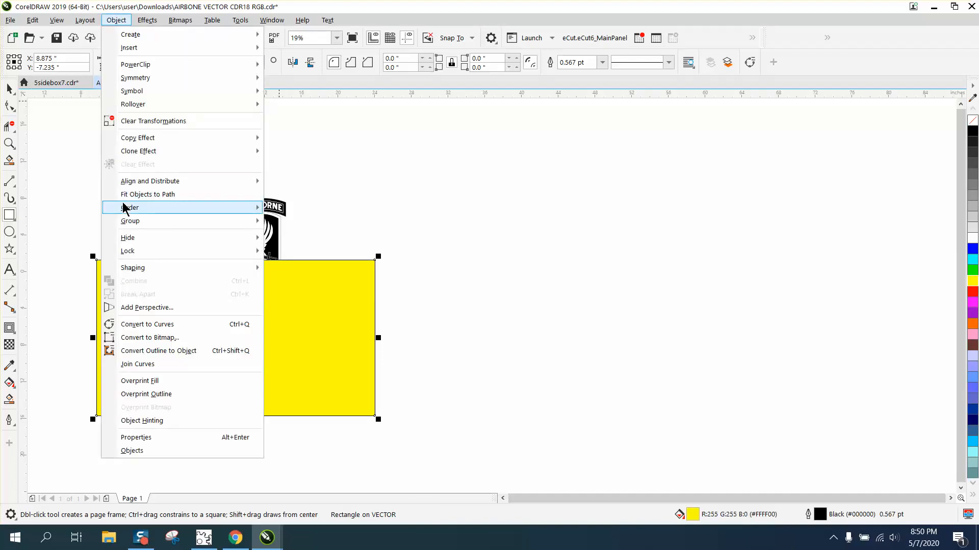
{"action": "mouse_move", "coordinate": [127, 208]}
{"action": "left_click", "coordinate": [300, 222]}
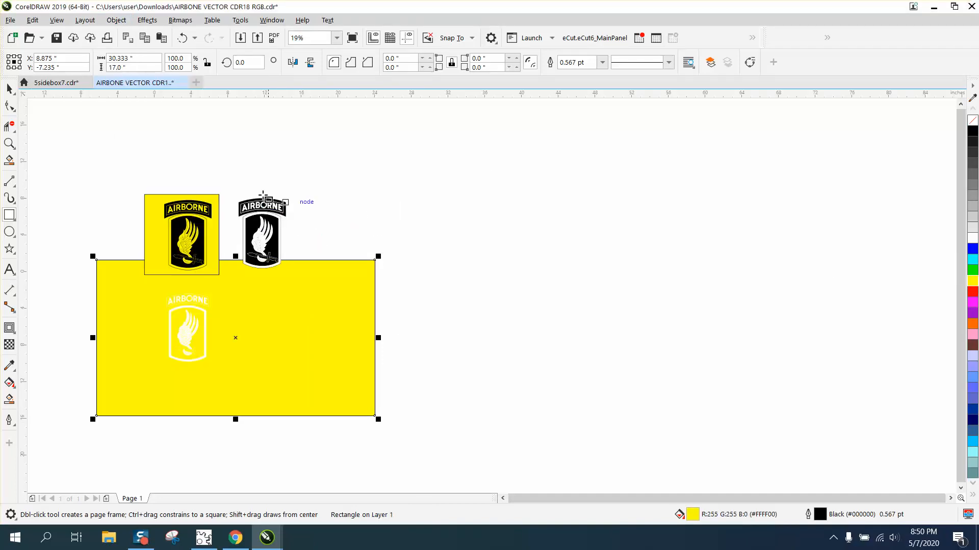
- Ungroup the black group of the original emblem on the small yellow rectangle
{"action": "left_click", "coordinate": [10, 144]}
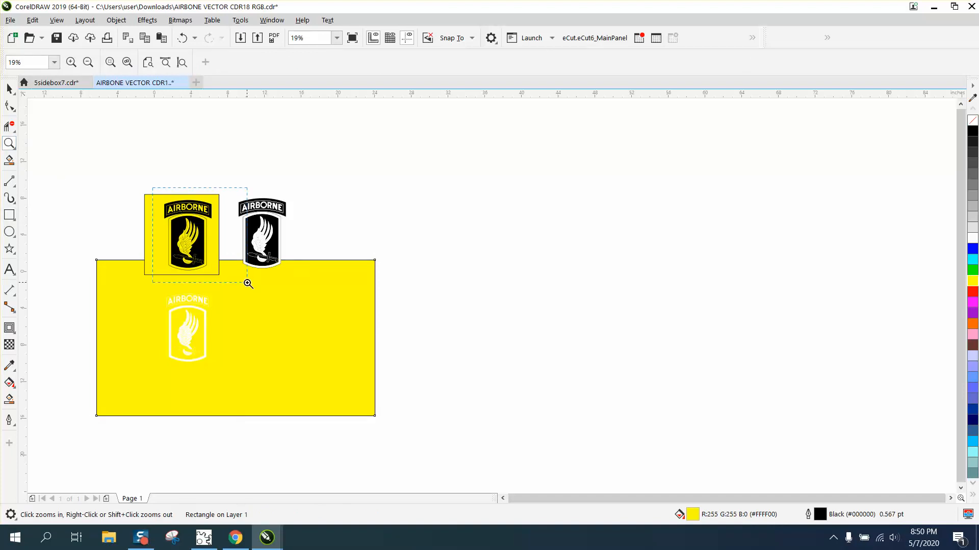
{"action": "left_click_drag", "start_coordinate": [159, 192], "coordinate": [247, 280]}
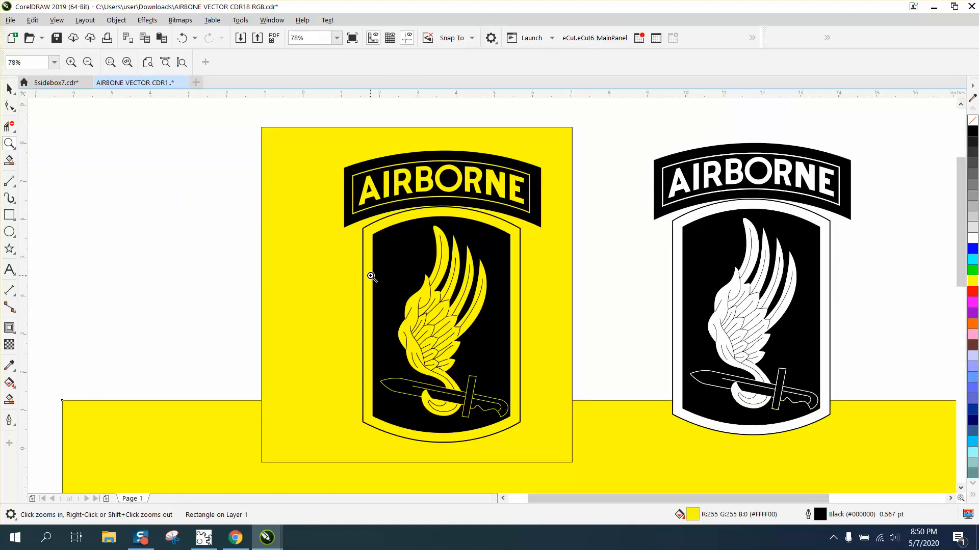
{"action": "right_click", "coordinate": [372, 226]}
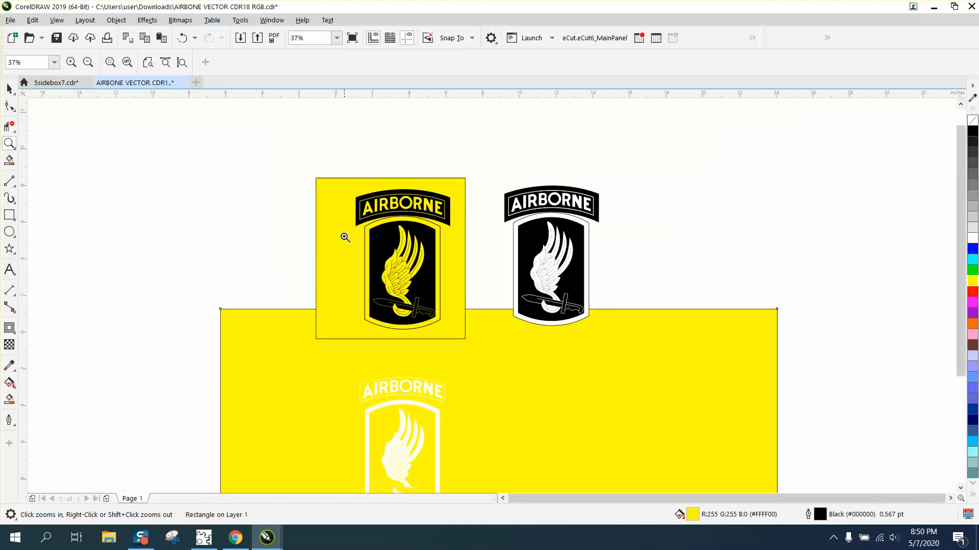
{"action": "left_click_drag", "start_coordinate": [354, 219], "coordinate": [468, 302]}
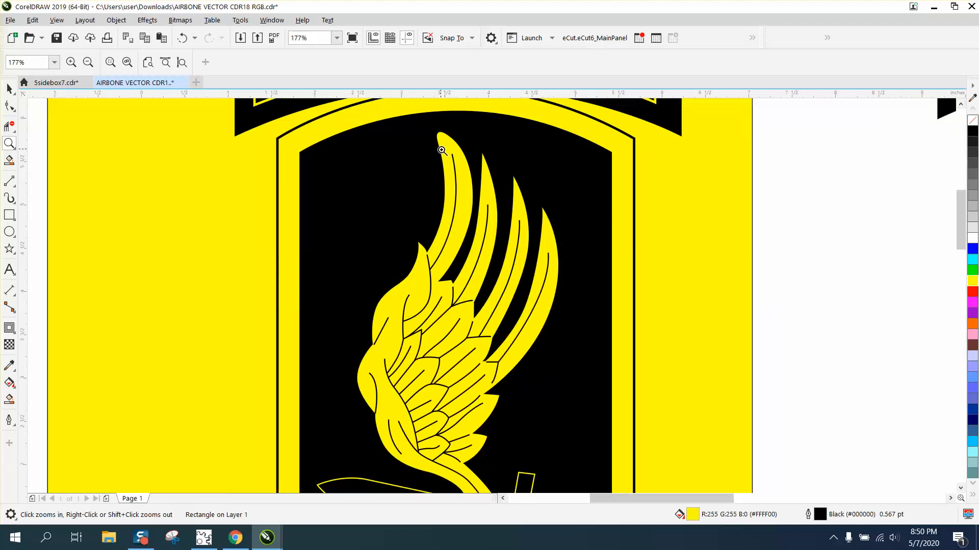
{"action": "left_click_drag", "start_coordinate": [442, 151], "coordinate": [494, 204]}
{"action": "right_click", "coordinate": [390, 193]}
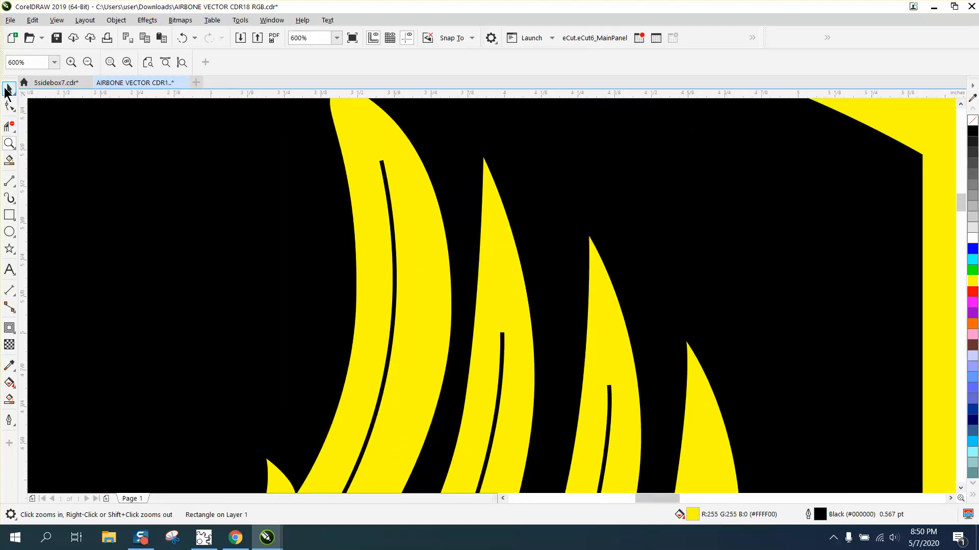
{"action": "left_click", "coordinate": [9, 90]}
{"action": "left_click", "coordinate": [385, 176]}
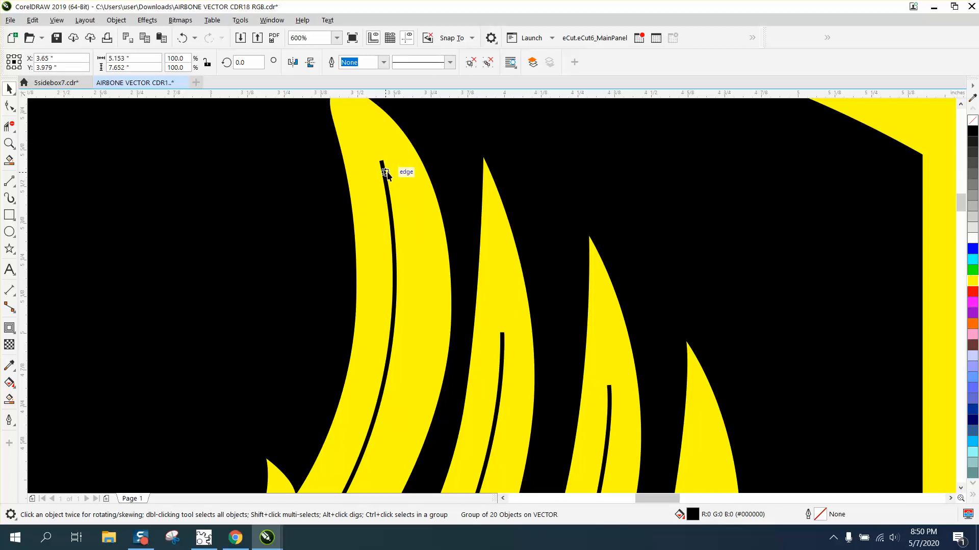
{"action": "left_click", "coordinate": [127, 22]}
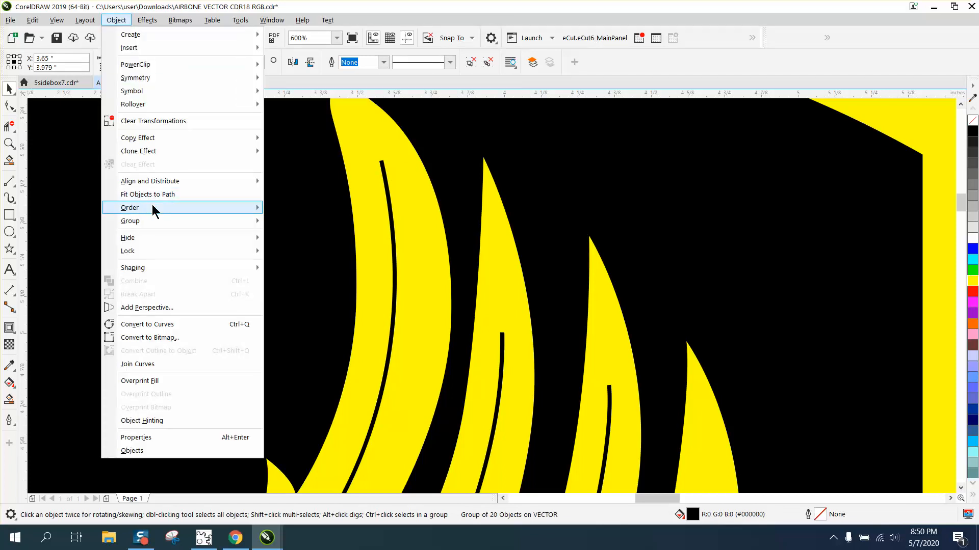
{"action": "mouse_move", "coordinate": [151, 218]}
{"action": "left_click", "coordinate": [294, 236]}
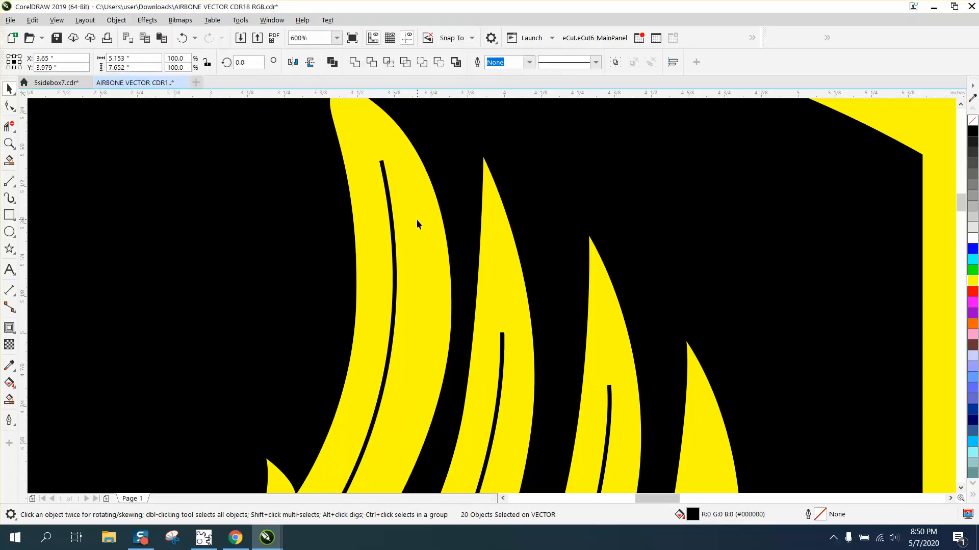
{"action": "scroll", "coordinate": [637, 205], "scroll_direction": "down", "scroll_amount": 2}
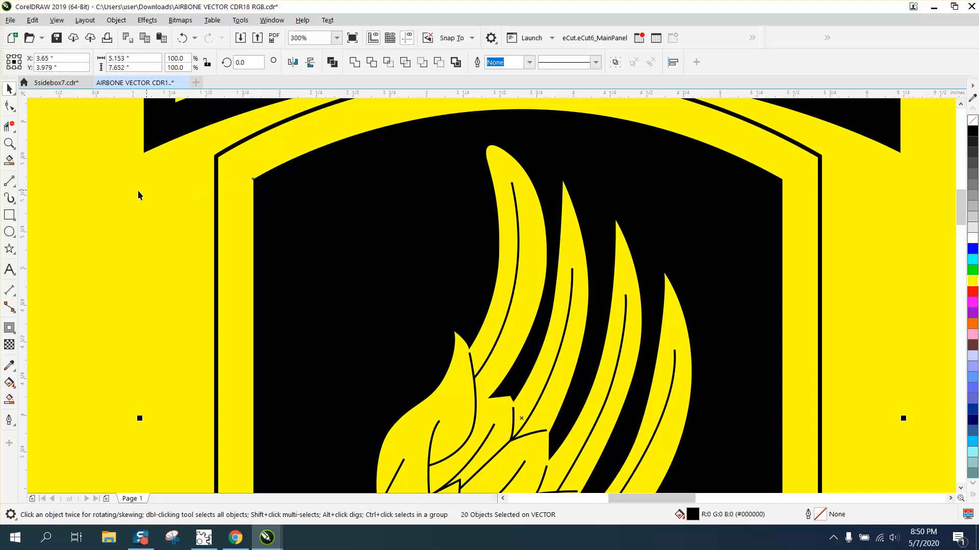
{"action": "left_click", "coordinate": [117, 189]}
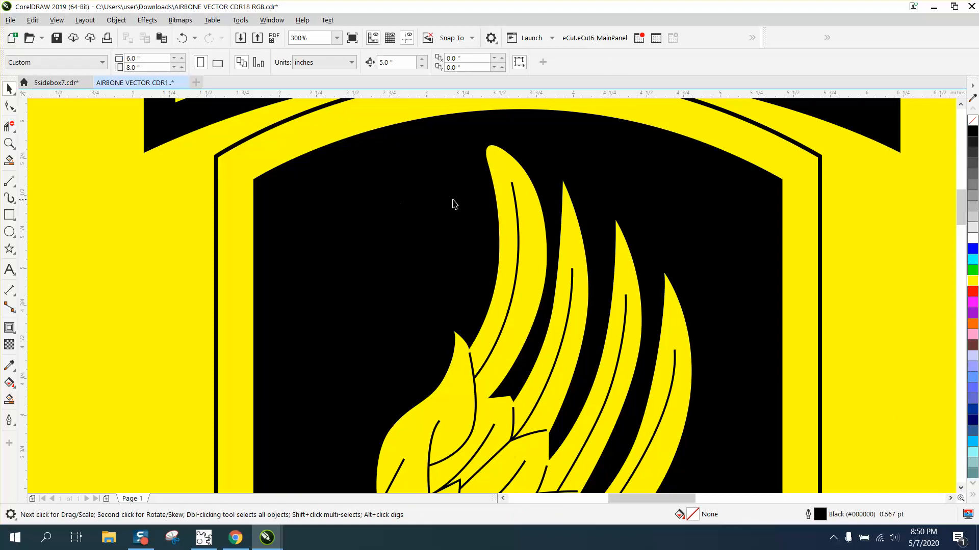
- Remove the fill from the wing's main feather-line curve and give it a black outline
{"action": "left_click", "coordinate": [518, 209]}
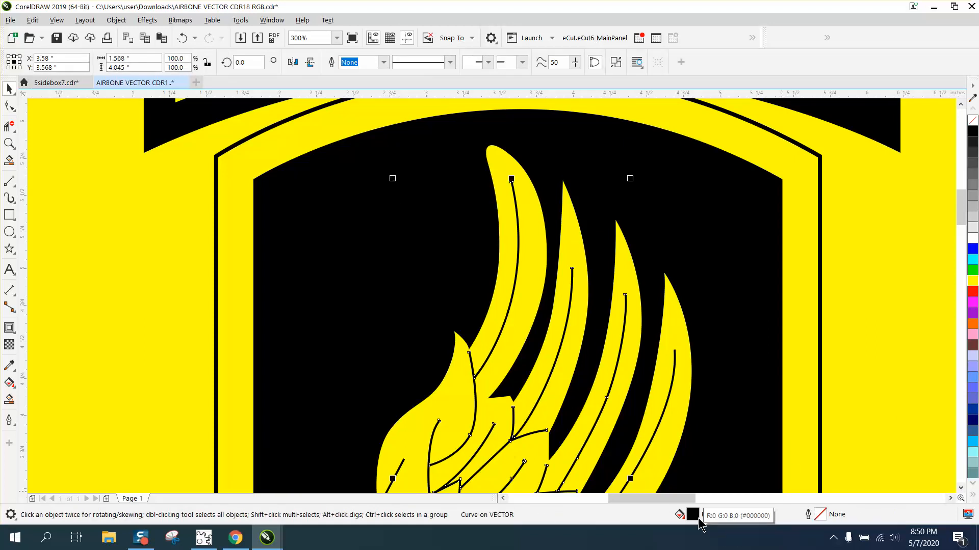
{"action": "left_click", "coordinate": [973, 121]}
{"action": "right_click", "coordinate": [973, 132]}
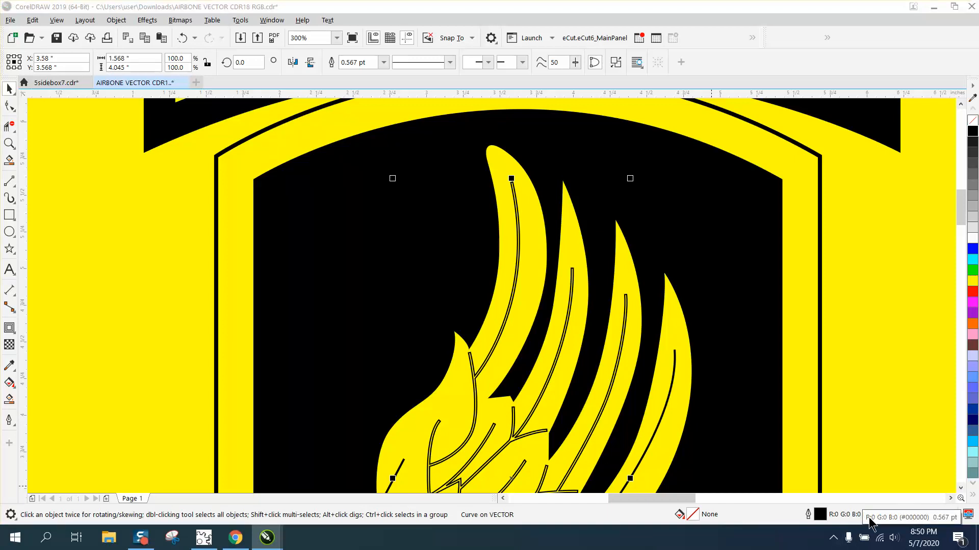
- Smart-fill the inside of the wing's outlined main feather lines with black and no outline, and move the fill 5 inches left off the emblem
{"action": "scroll", "coordinate": [652, 464], "scroll_direction": "down", "scroll_amount": 2}
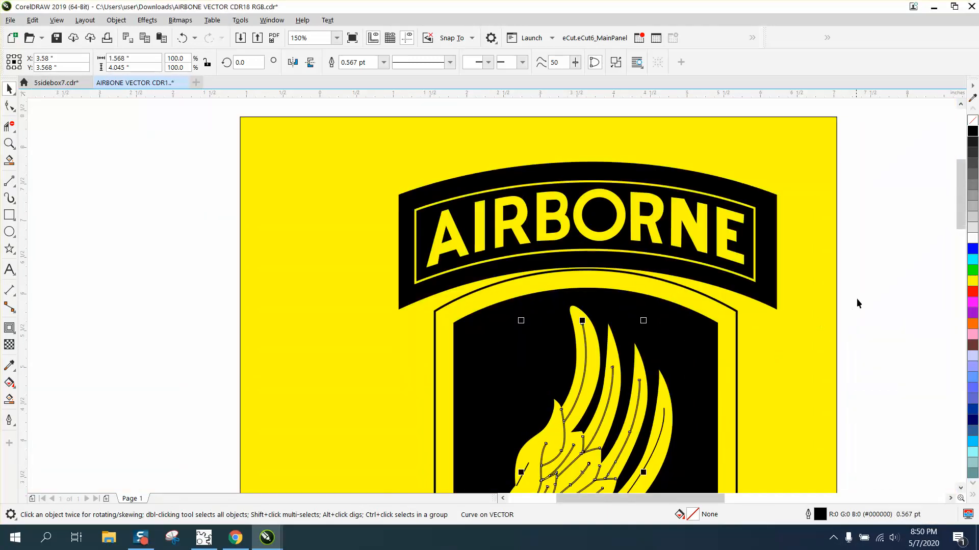
{"action": "left_click_drag", "start_coordinate": [960, 201], "coordinate": [961, 227]}
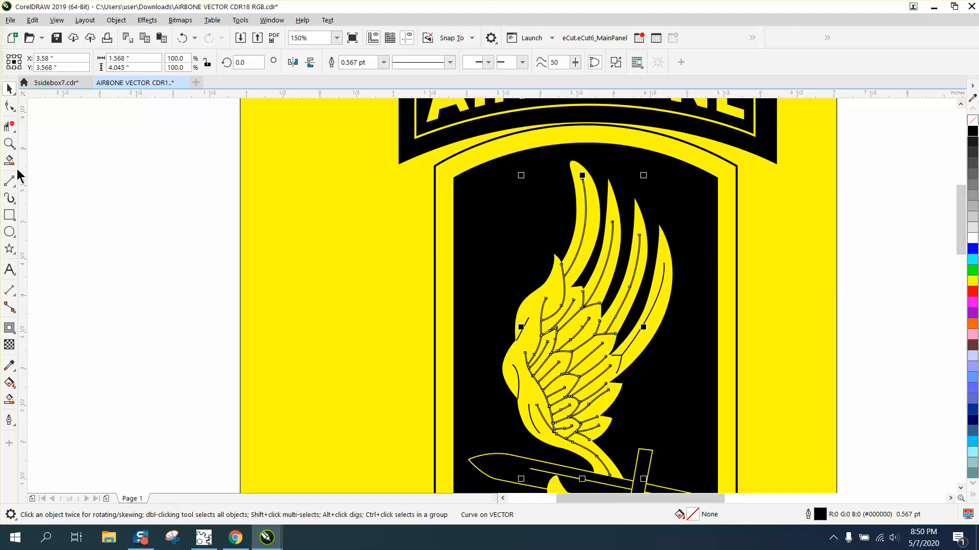
{"action": "left_click", "coordinate": [11, 401]}
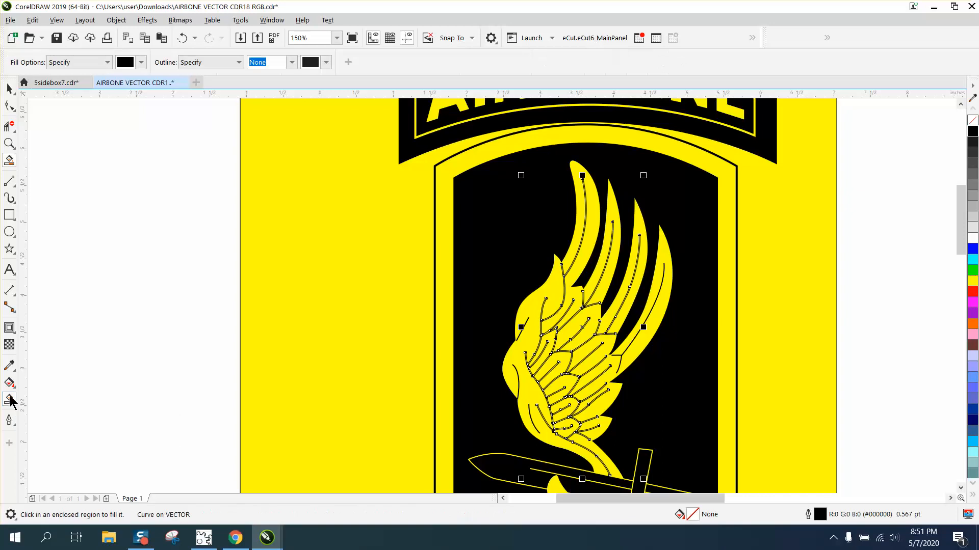
{"action": "left_click", "coordinate": [9, 143]}
{"action": "left_click_drag", "start_coordinate": [528, 315], "coordinate": [577, 346]}
{"action": "left_click", "coordinate": [8, 403]}
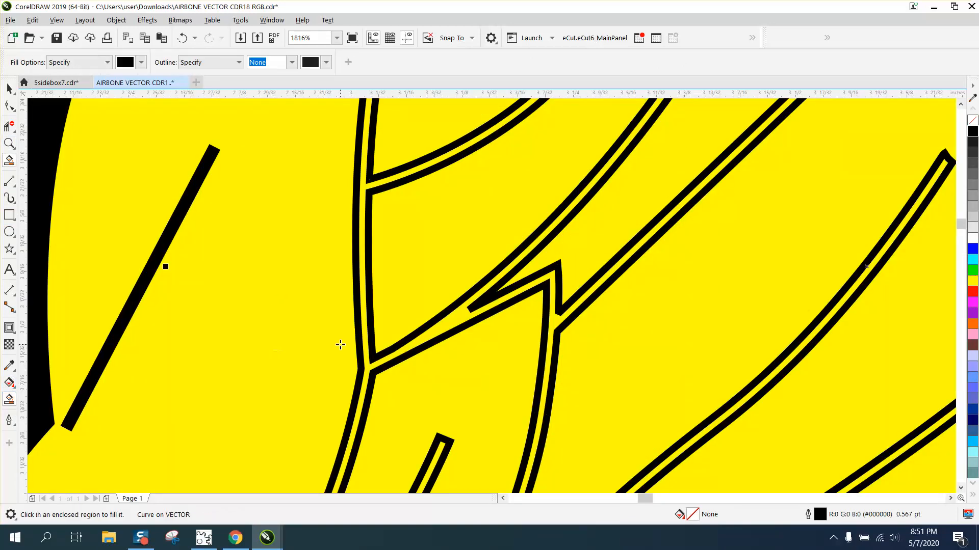
{"action": "scroll", "coordinate": [364, 333], "scroll_direction": "down", "scroll_amount": 4}
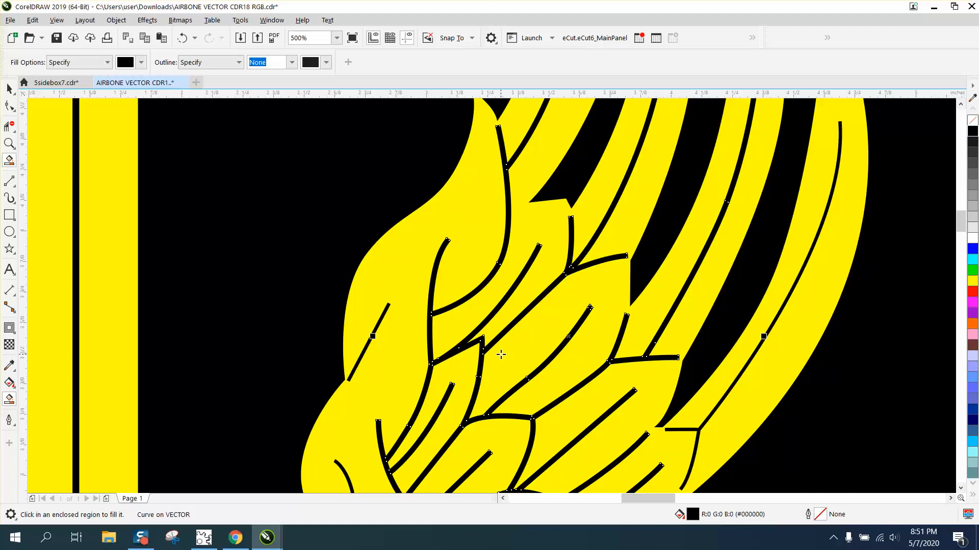
{"action": "scroll", "coordinate": [501, 355], "scroll_direction": "down", "scroll_amount": 6}
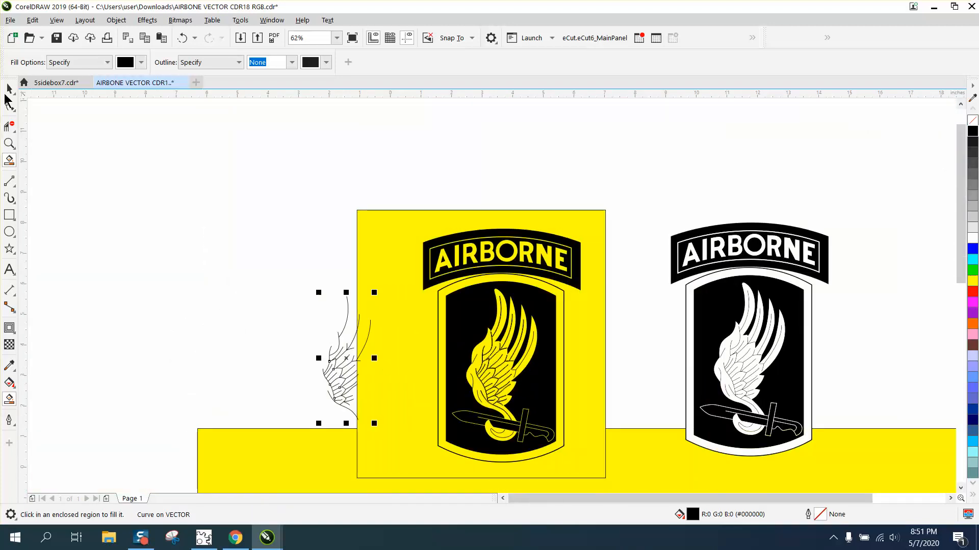
- Delete the outlined main feather-line curve from the wing and move the black smart-filled copy 5 inches right into its place
{"action": "left_click", "coordinate": [7, 92]}
{"action": "key", "text": "Escape"}
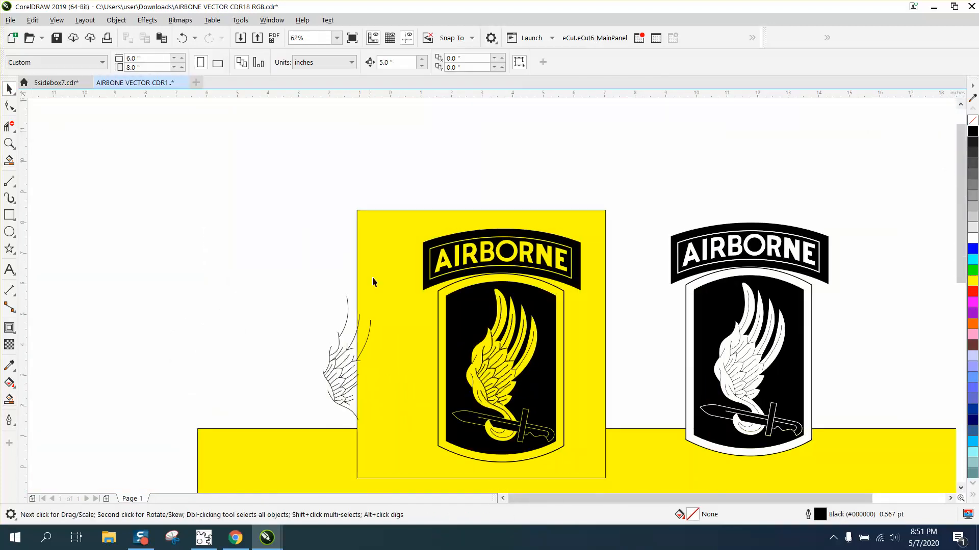
{"action": "left_click", "coordinate": [491, 354]}
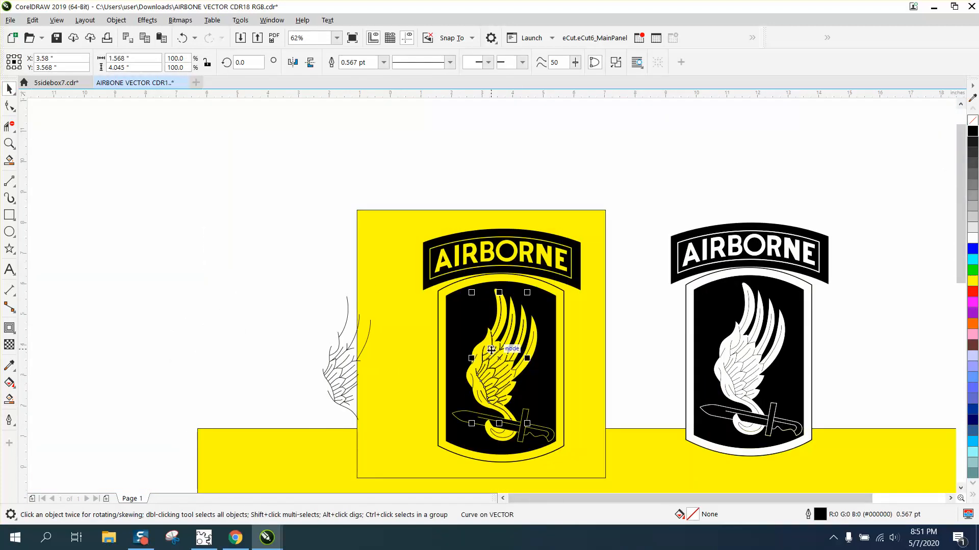
{"action": "key", "text": "Delete"}
{"action": "left_click", "coordinate": [356, 372]}
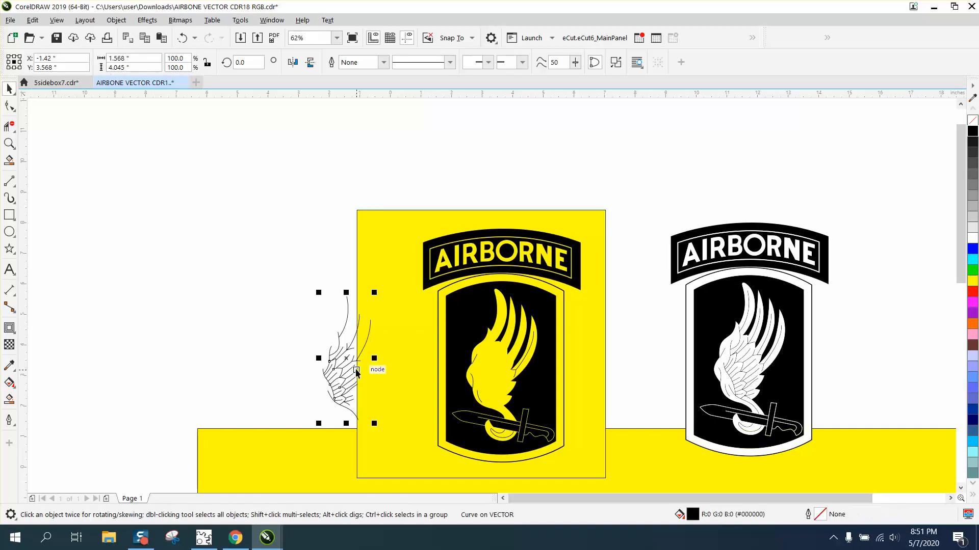
{"action": "key", "text": "Right"}
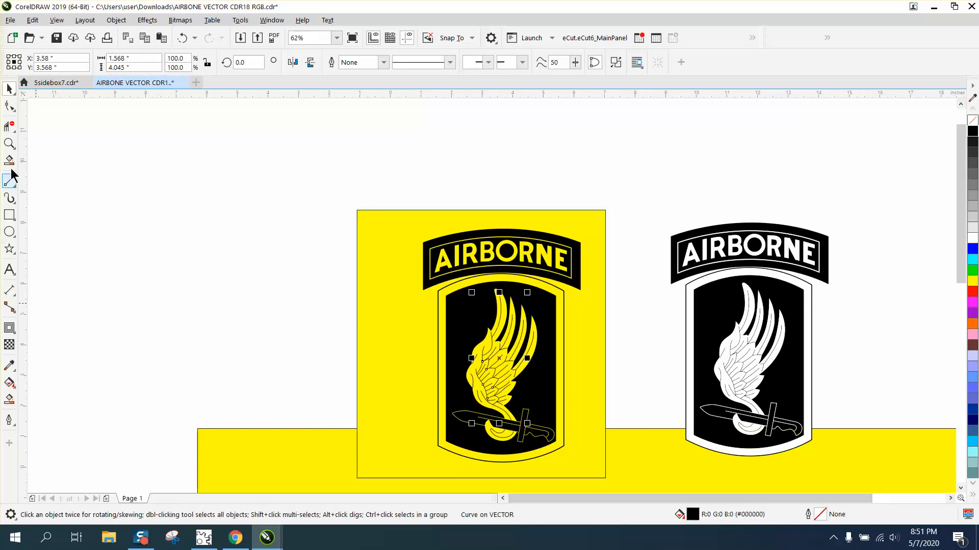
- Try to convert the outline of the wing's main feather lines to an object
{"action": "left_click", "coordinate": [13, 146]}
{"action": "left_click_drag", "start_coordinate": [491, 287], "coordinate": [586, 365]}
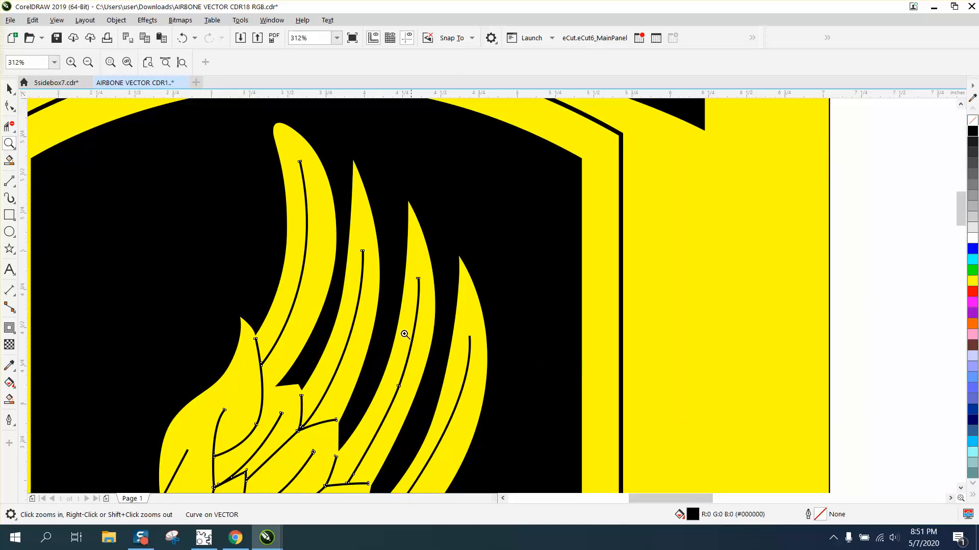
{"action": "left_click", "coordinate": [9, 89]}
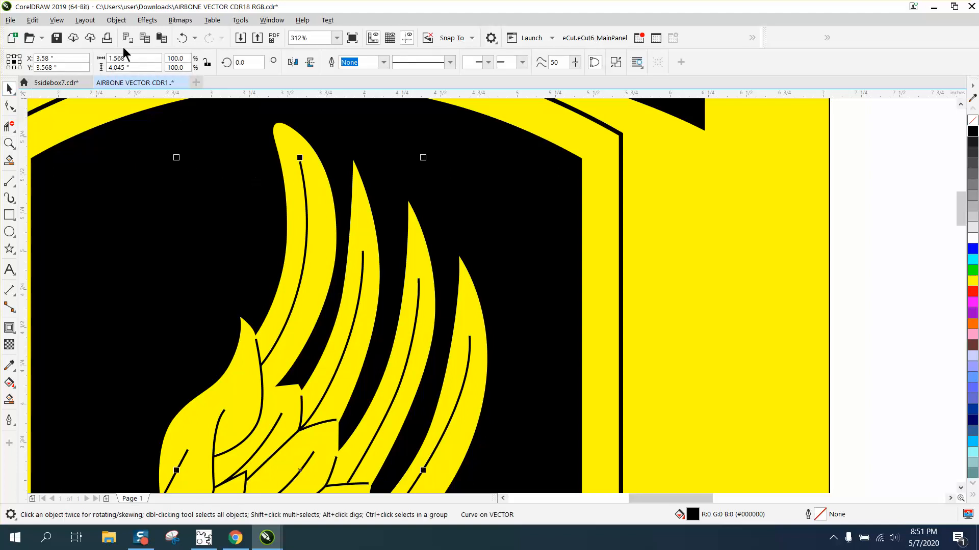
{"action": "left_click", "coordinate": [110, 21]}
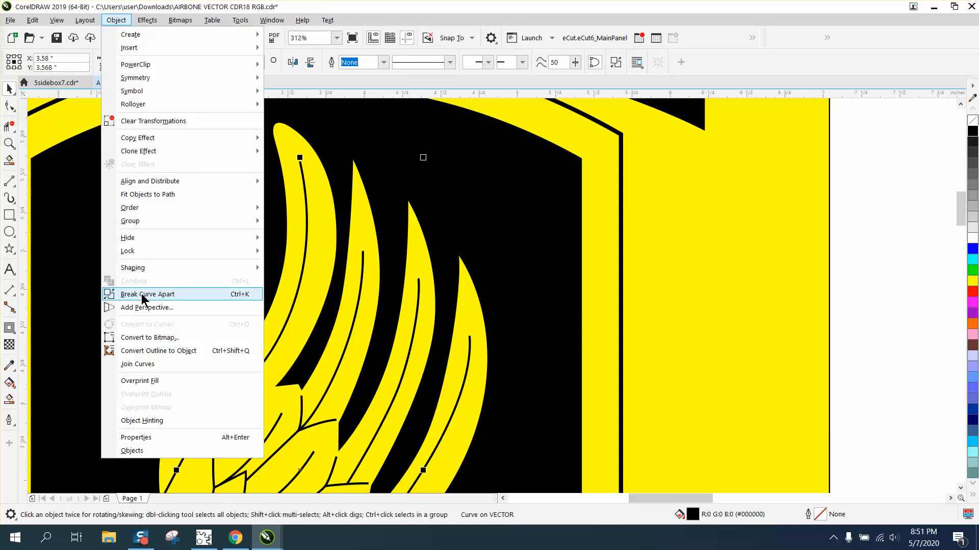
{"action": "left_click", "coordinate": [150, 352]}
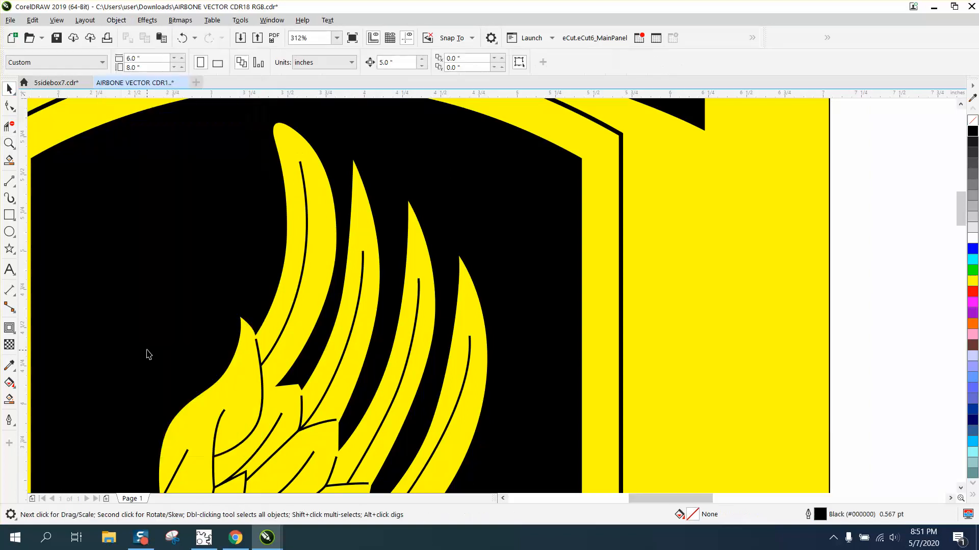
- Clear the fill of the wing's main feather lines and restore it to black
{"action": "left_click", "coordinate": [308, 239]}
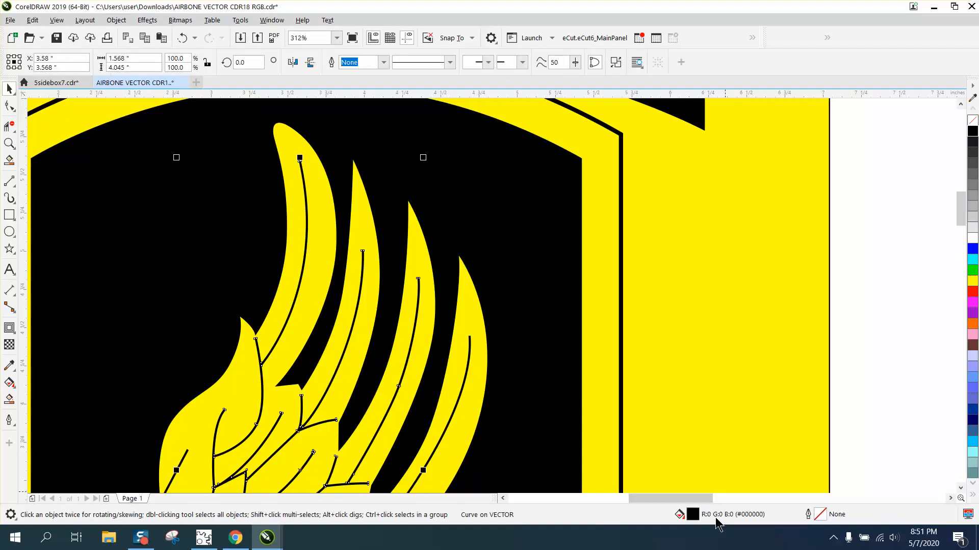
{"action": "left_click", "coordinate": [972, 124]}
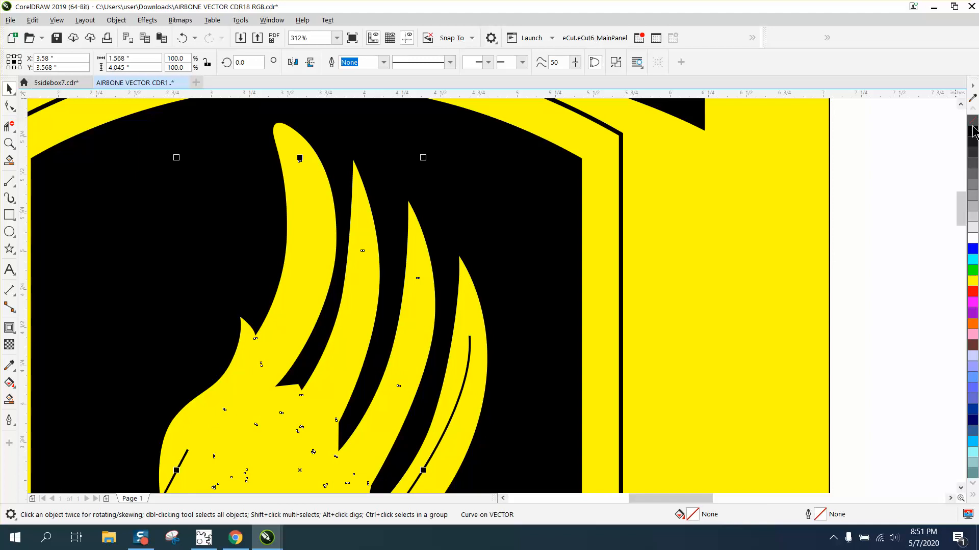
{"action": "left_click", "coordinate": [973, 131]}
{"action": "scroll", "coordinate": [236, 273], "scroll_direction": "down", "scroll_amount": 5}
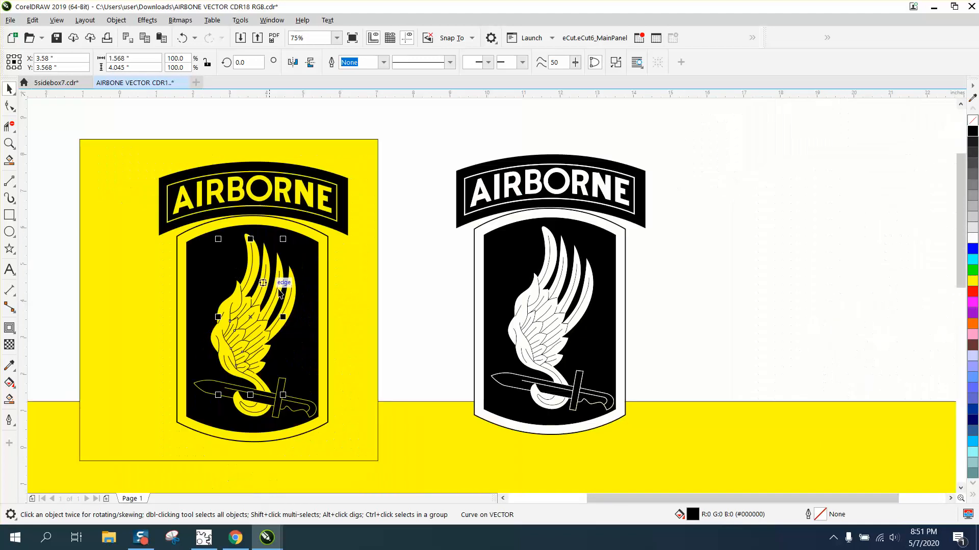
- Remove the fill from the outermost long feather's line on the wing and give it a black outline
{"action": "left_click", "coordinate": [9, 143]}
{"action": "left_click_drag", "start_coordinate": [260, 283], "coordinate": [366, 370]}
{"action": "left_click", "coordinate": [9, 89]}
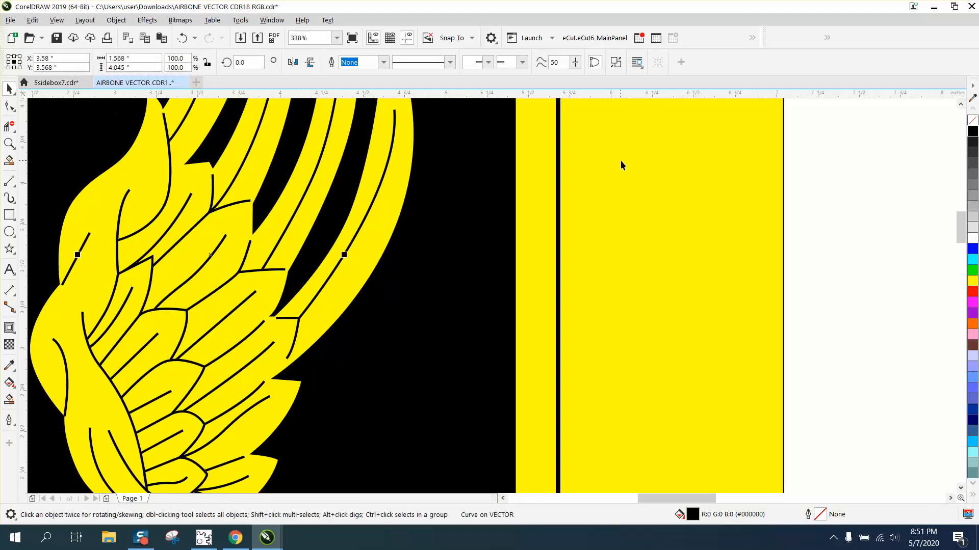
{"action": "left_click", "coordinate": [840, 178]}
{"action": "left_click", "coordinate": [328, 282]}
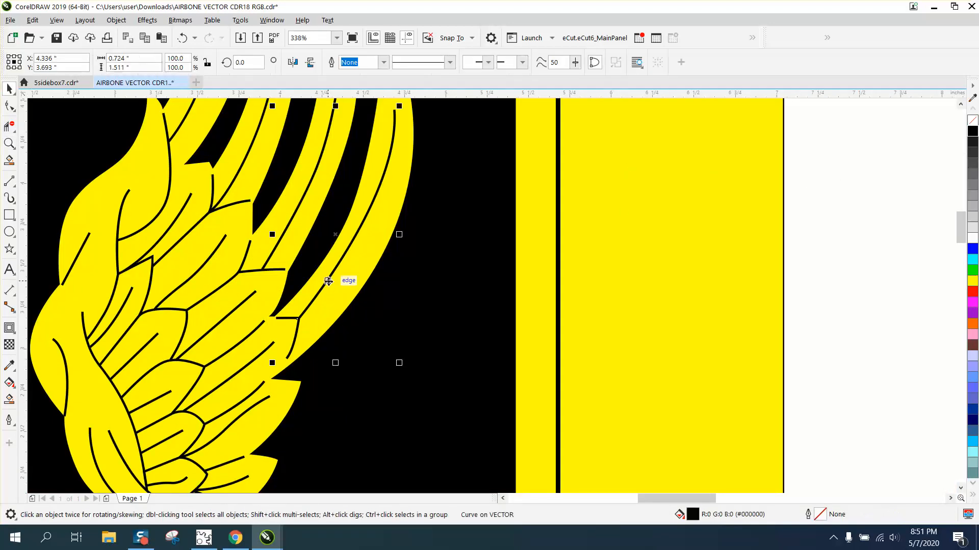
{"action": "left_click", "coordinate": [972, 120]}
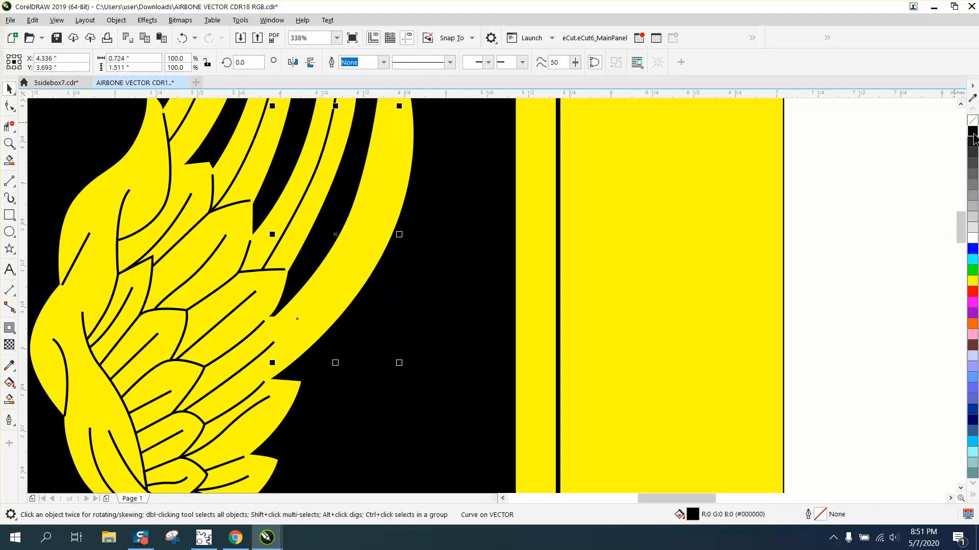
{"action": "right_click", "coordinate": [972, 131]}
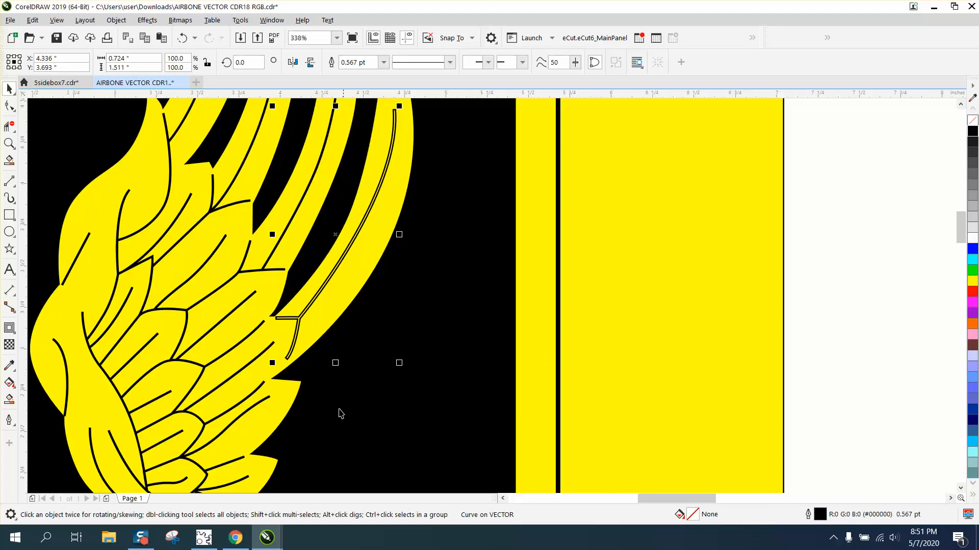
- Smart-fill the inside of the outermost feather's outlined line with black and move the fill 5 inches right off the emblem
{"action": "left_click", "coordinate": [9, 399]}
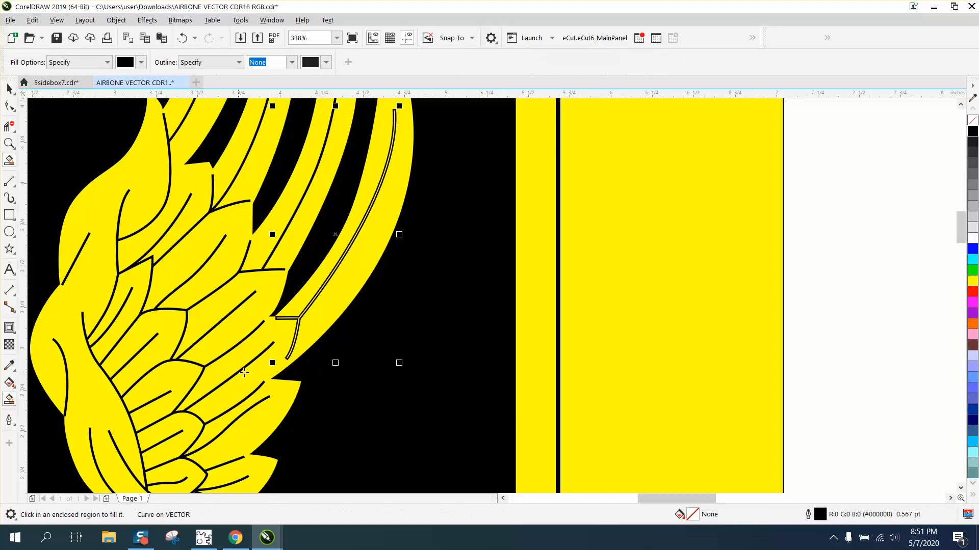
{"action": "left_click", "coordinate": [299, 320]}
{"action": "key", "text": "Delete"}
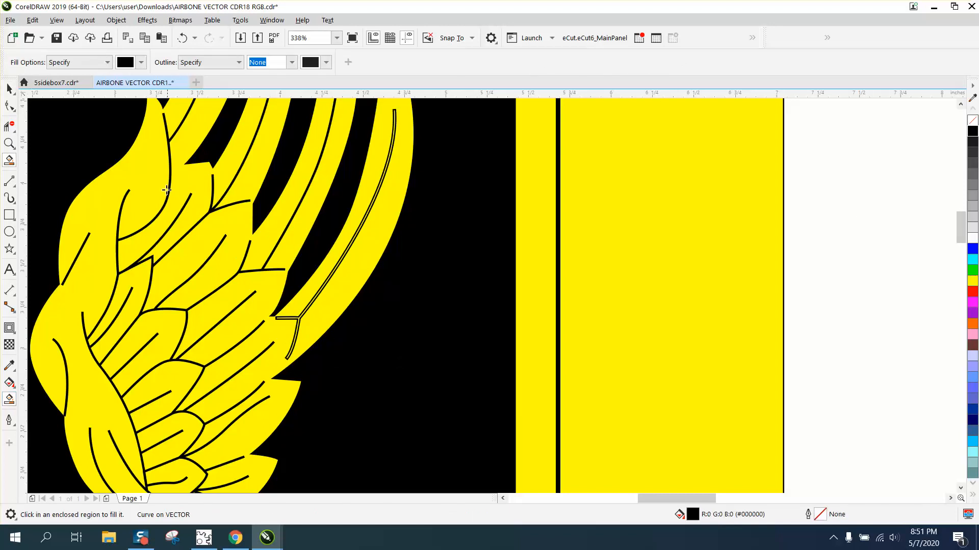
- Delete the outlined outermost feather line and move its black smart-filled copy 5 inches left back onto the wing
{"action": "left_click", "coordinate": [9, 89]}
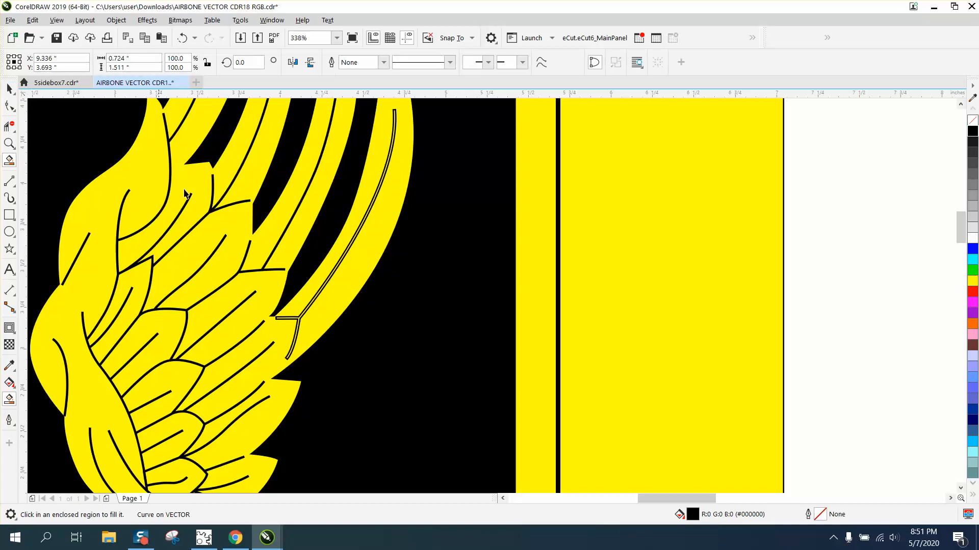
{"action": "left_click", "coordinate": [332, 276]}
{"action": "key", "text": "Delete"}
{"action": "scroll", "coordinate": [376, 284], "scroll_direction": "down", "scroll_amount": 3}
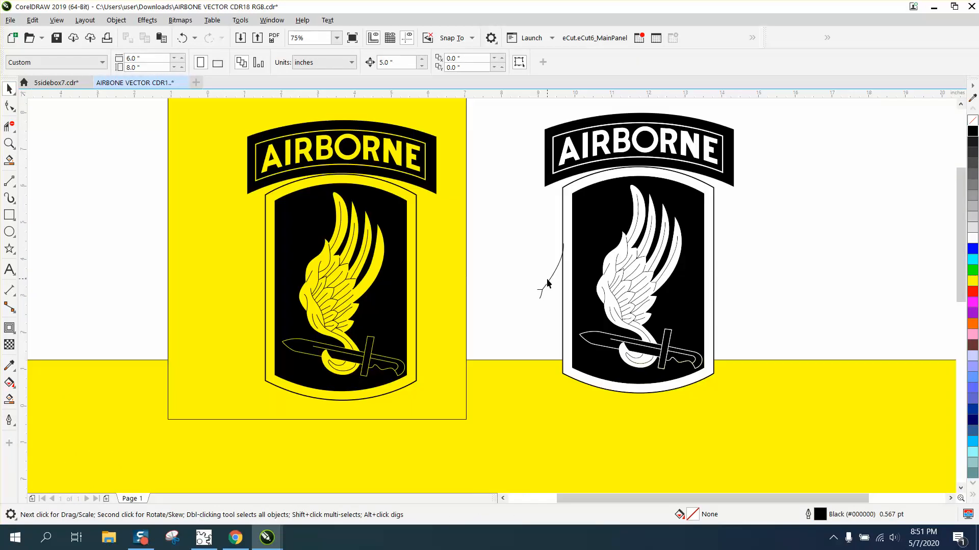
{"action": "left_click", "coordinate": [552, 275]}
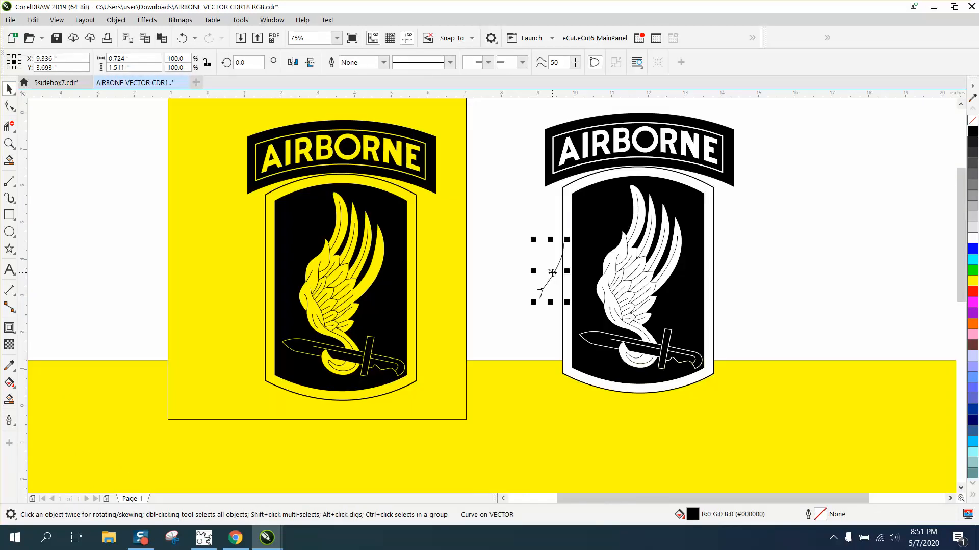
{"action": "key", "text": "Left"}
- Try moving the crescent line in the yellow shape beneath the sword about 0.2 inches down, and undo the move
{"action": "key", "text": "z"}
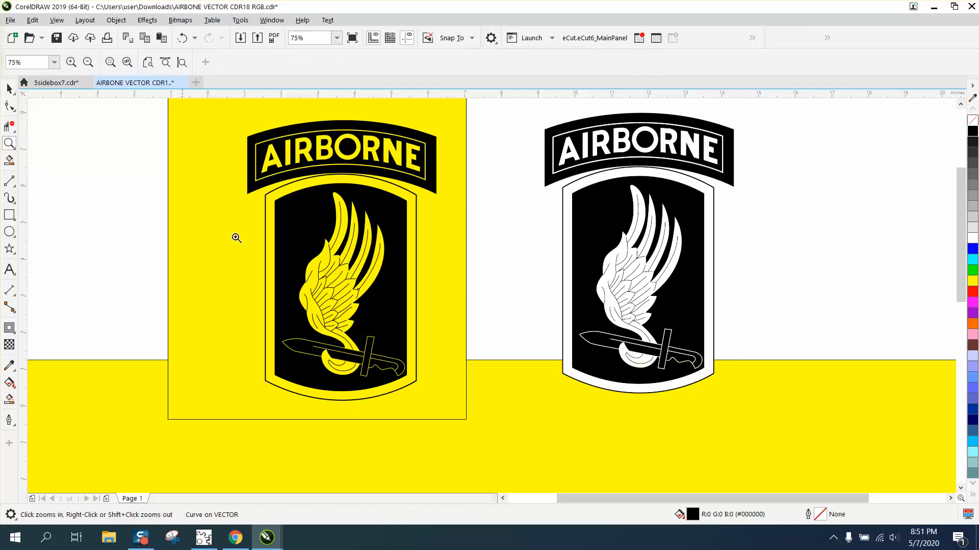
{"action": "left_click_drag", "start_coordinate": [351, 268], "coordinate": [402, 339]}
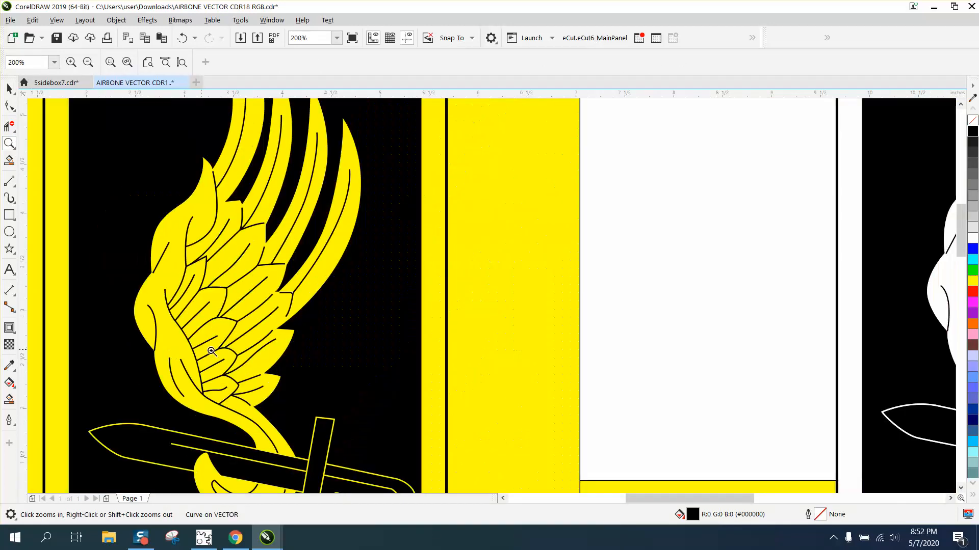
{"action": "right_click", "coordinate": [172, 357]}
{"action": "right_click", "coordinate": [250, 403]}
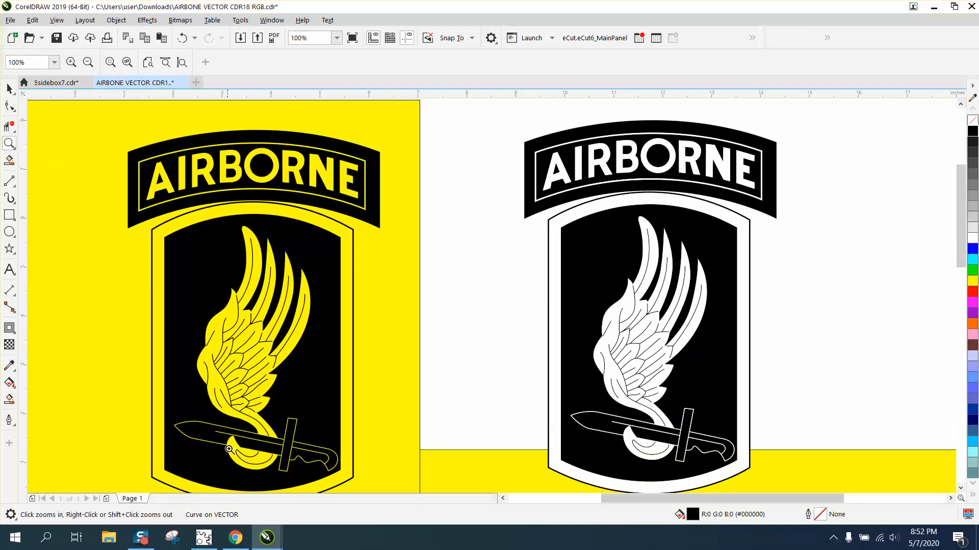
{"action": "left_click_drag", "start_coordinate": [227, 445], "coordinate": [333, 490]}
{"action": "left_click", "coordinate": [9, 91]}
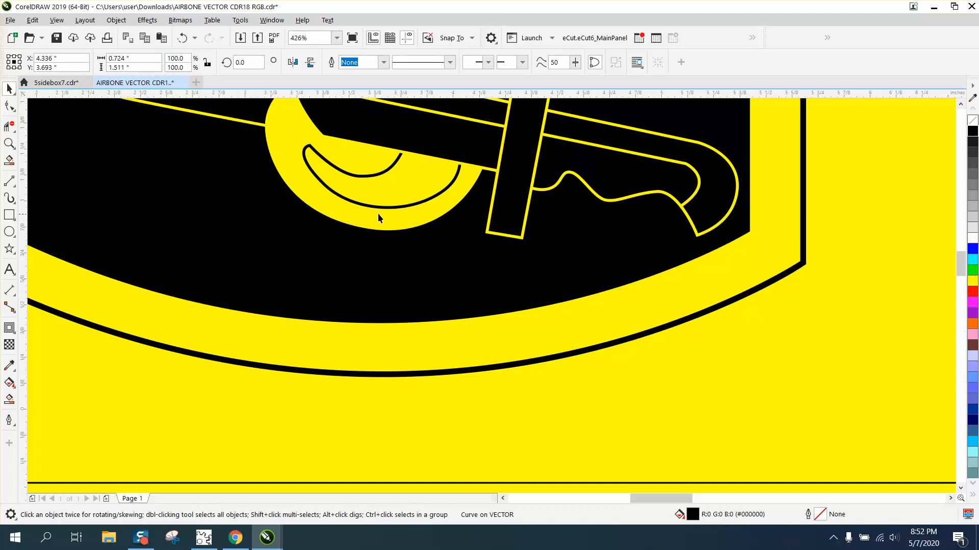
{"action": "left_click", "coordinate": [381, 212]}
{"action": "left_click_drag", "start_coordinate": [383, 219], "coordinate": [383, 261]}
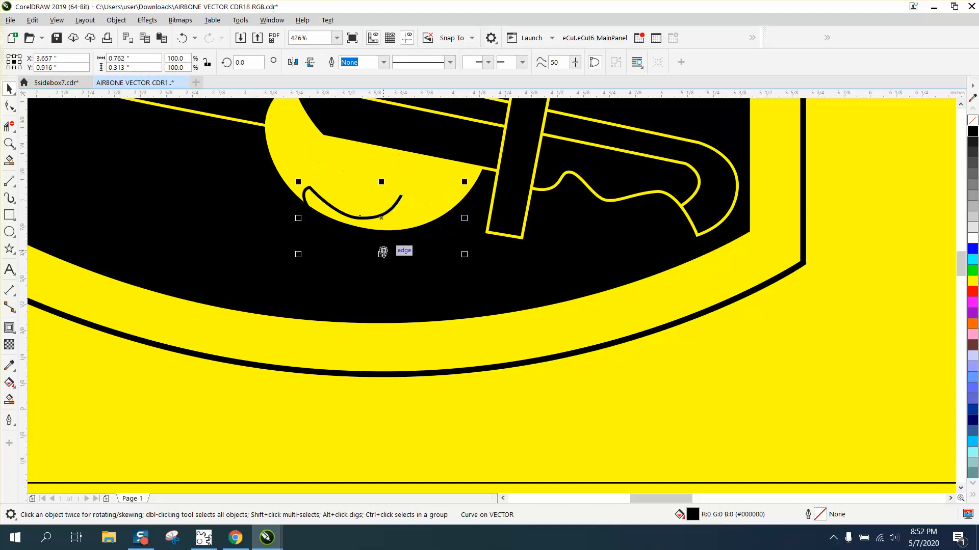
{"action": "left_click", "coordinate": [183, 37]}
{"action": "left_click_drag", "start_coordinate": [383, 184], "coordinate": [382, 177]}
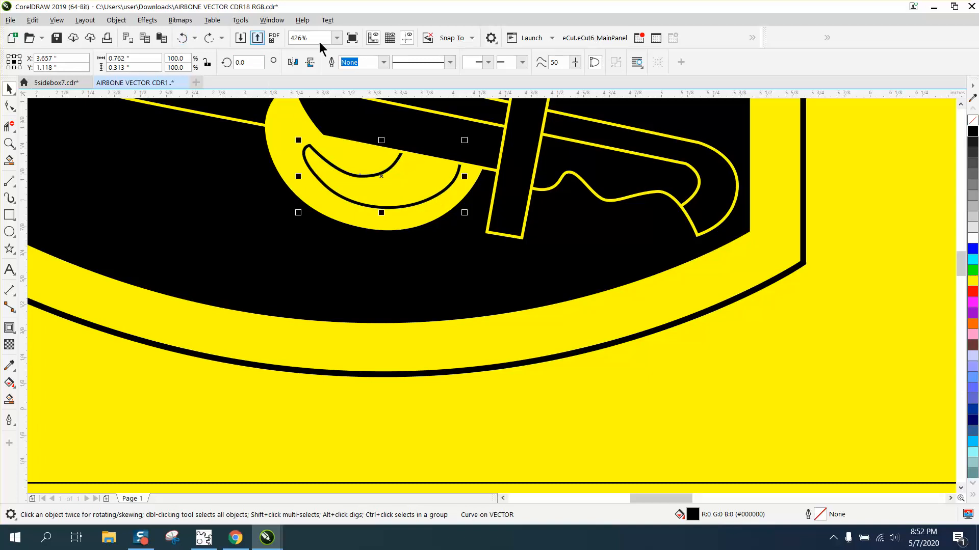
- Replace the fill of the crescent line beneath the sword with a black outline and smart-fill its inside with black
{"action": "left_click", "coordinate": [973, 120]}
{"action": "right_click", "coordinate": [972, 131]}
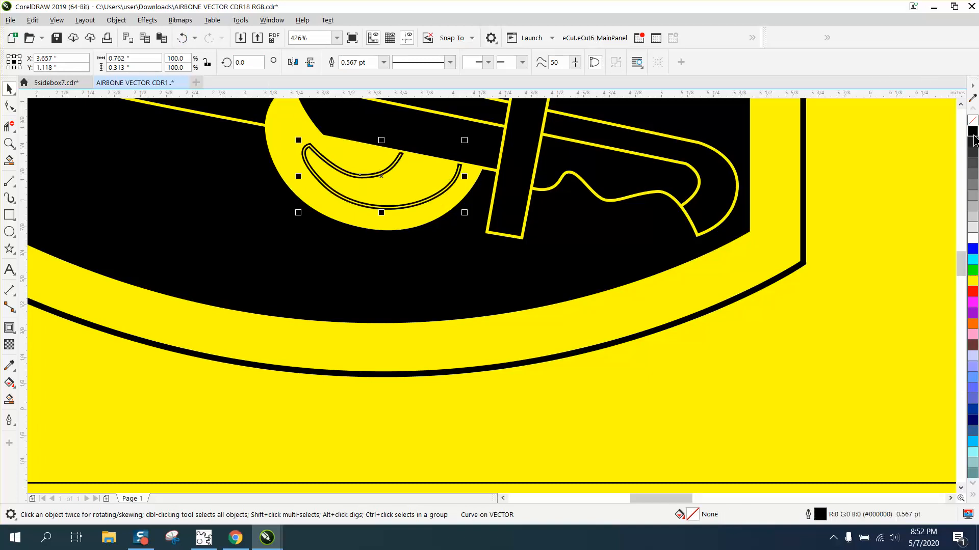
{"action": "left_click", "coordinate": [9, 399]}
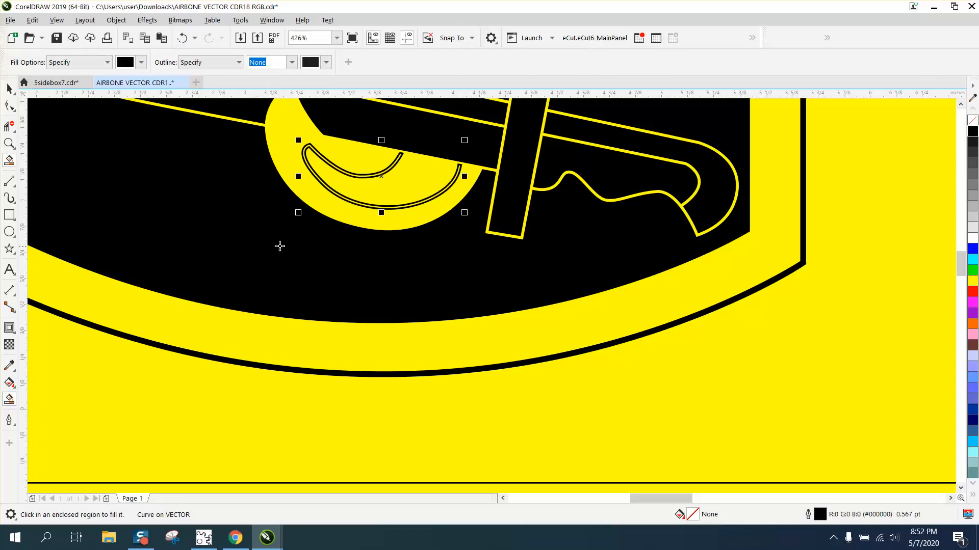
{"action": "left_click", "coordinate": [313, 174]}
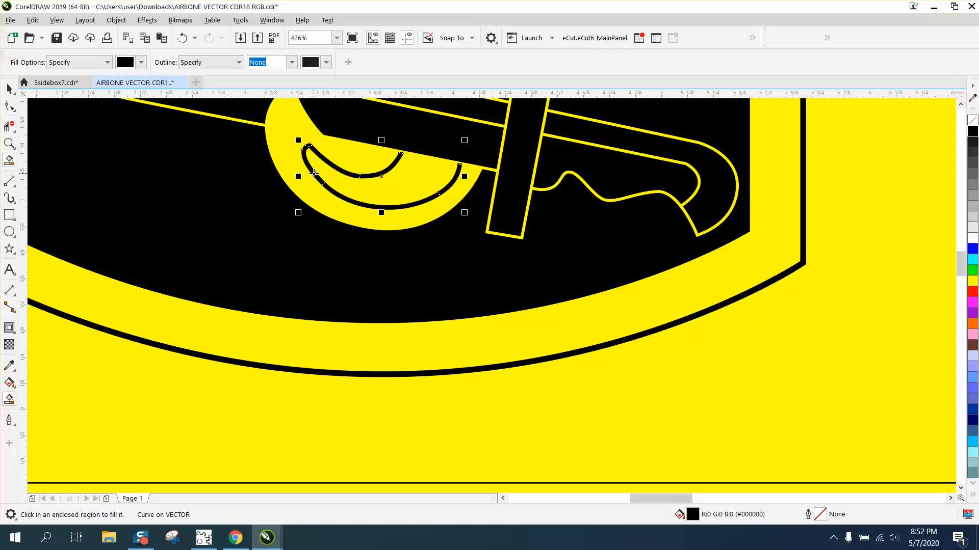
- Replace the outlined crescent beneath the sword with its black smart-filled copy, moving the copy 5 inches down and back up
{"action": "left_click", "coordinate": [10, 89]}
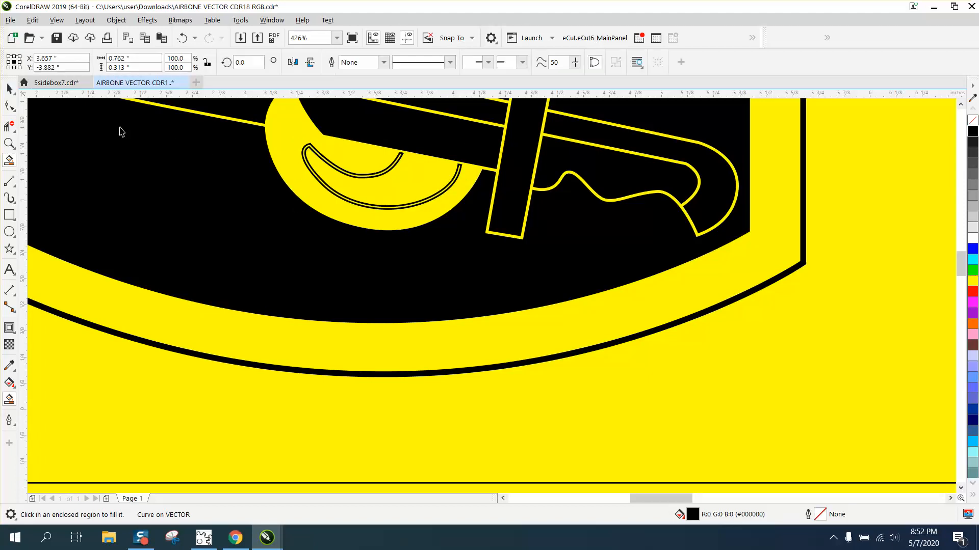
{"action": "left_click", "coordinate": [305, 164]}
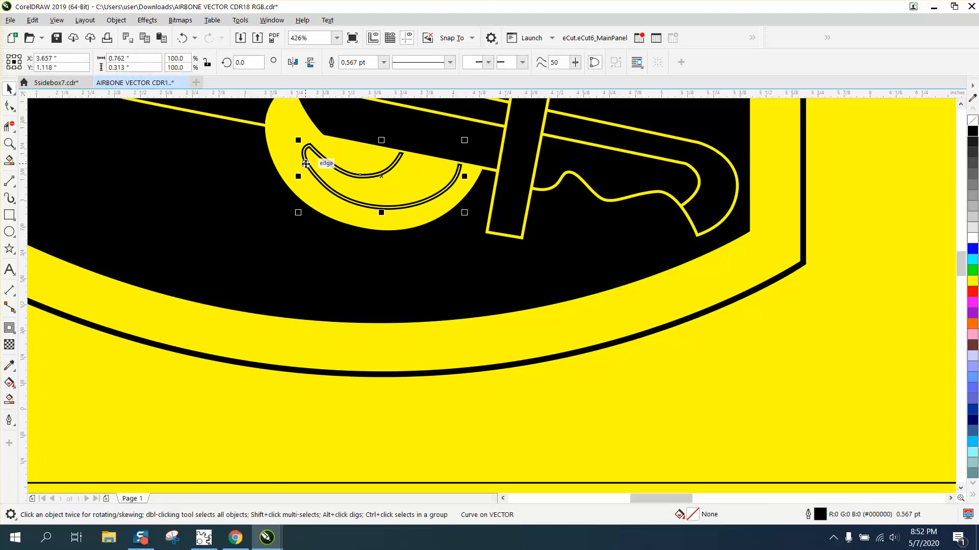
{"action": "key", "text": "Delete"}
{"action": "scroll", "coordinate": [297, 165], "scroll_direction": "down", "scroll_amount": 3}
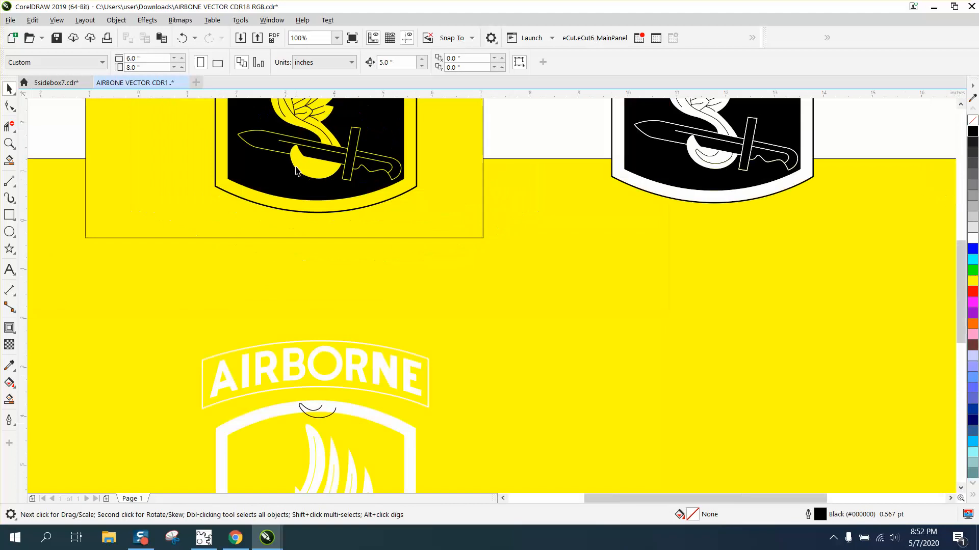
{"action": "left_click", "coordinate": [319, 418]}
{"action": "key", "text": "Up"}
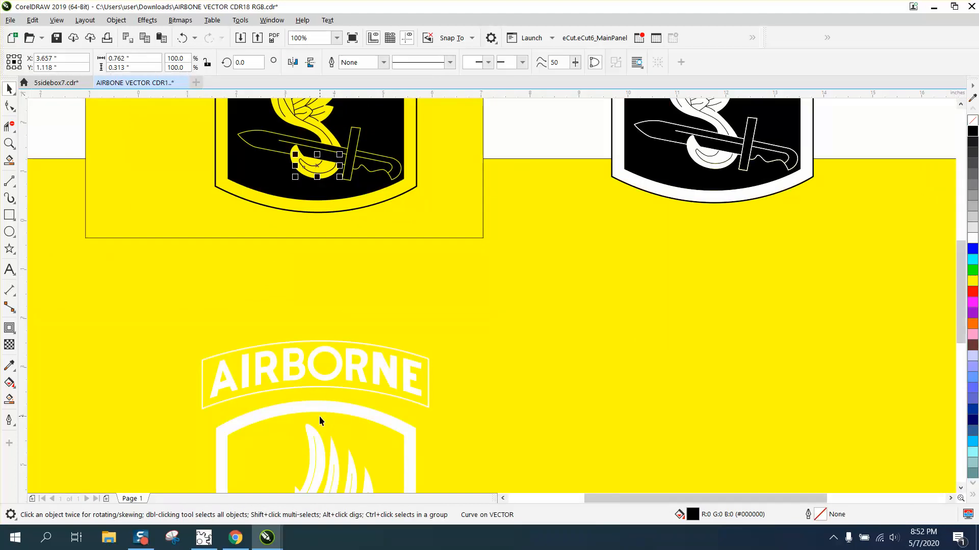
- Move the white emblem group up and left, clear of the other emblems, near the large yellow rectangle's upper-left corner
{"action": "scroll", "coordinate": [133, 323], "scroll_direction": "down", "scroll_amount": 2}
{"action": "left_click", "coordinate": [9, 143]}
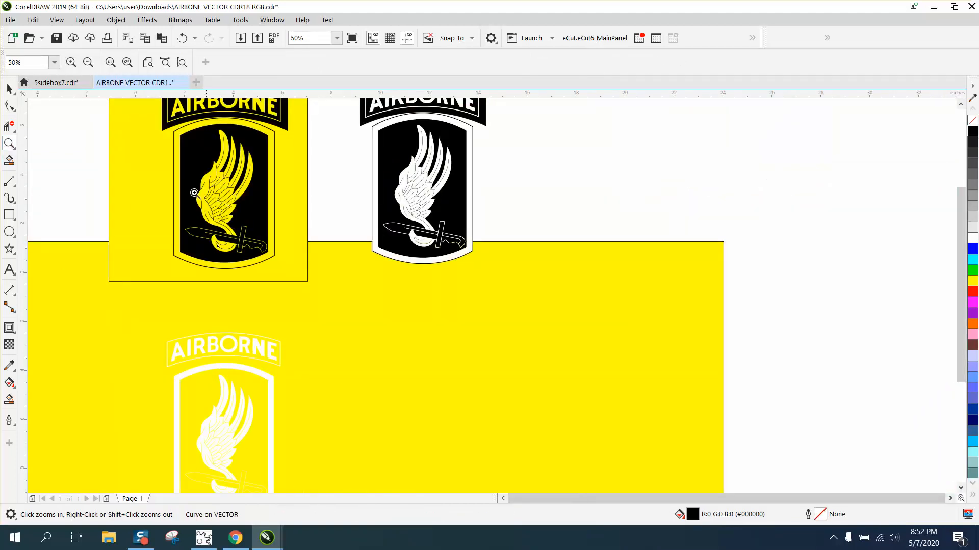
{"action": "left_click_drag", "start_coordinate": [194, 192], "coordinate": [322, 278]}
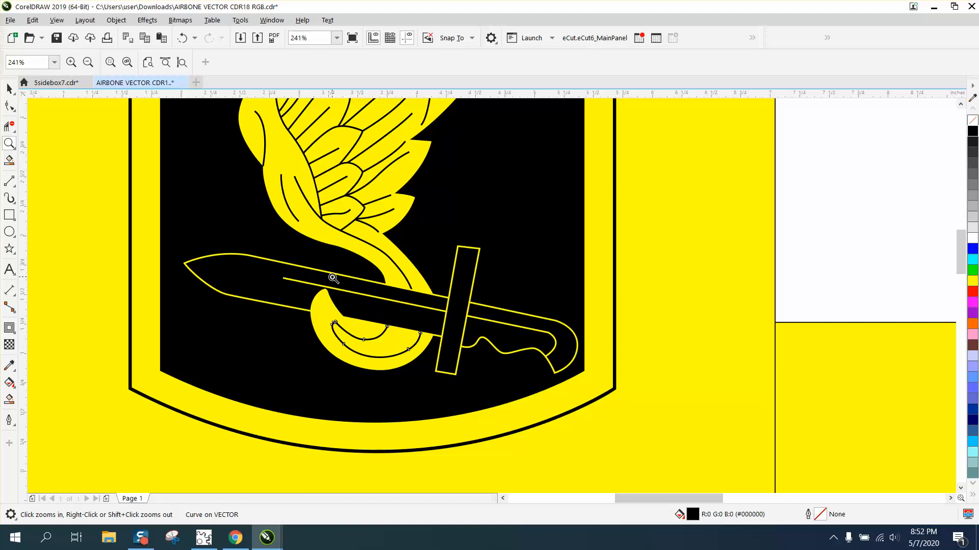
{"action": "scroll", "coordinate": [454, 304], "scroll_direction": "down", "scroll_amount": 2}
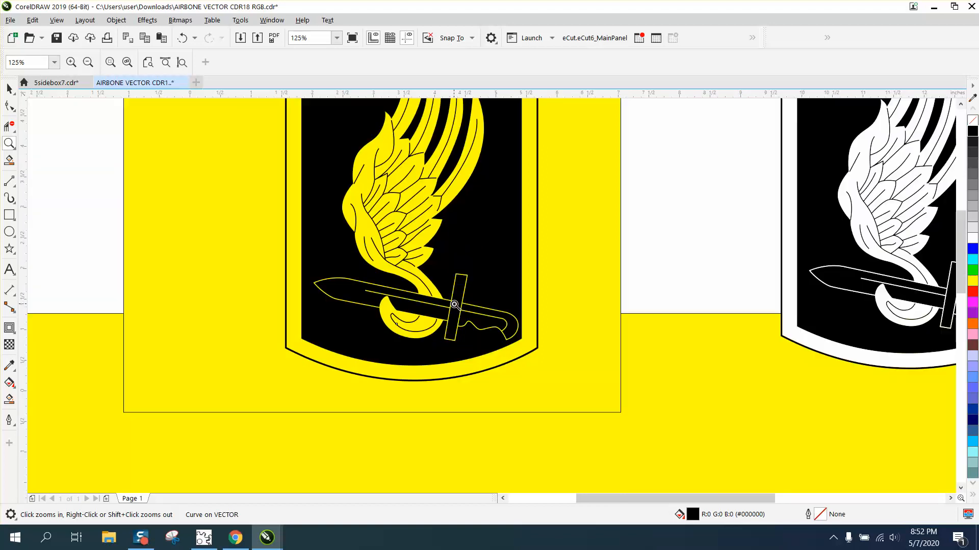
{"action": "scroll", "coordinate": [457, 309], "scroll_direction": "down", "scroll_amount": 2}
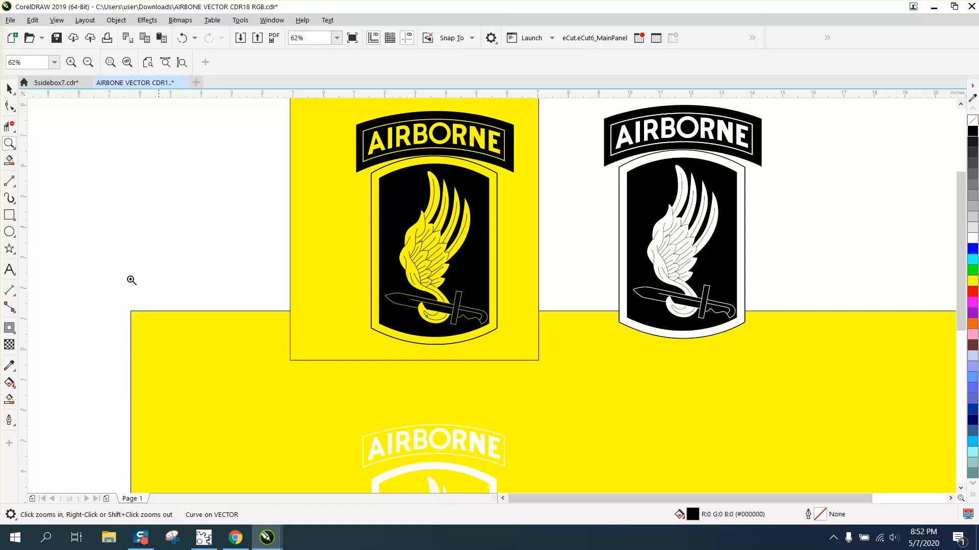
{"action": "left_click", "coordinate": [9, 90]}
{"action": "left_click", "coordinate": [463, 452]}
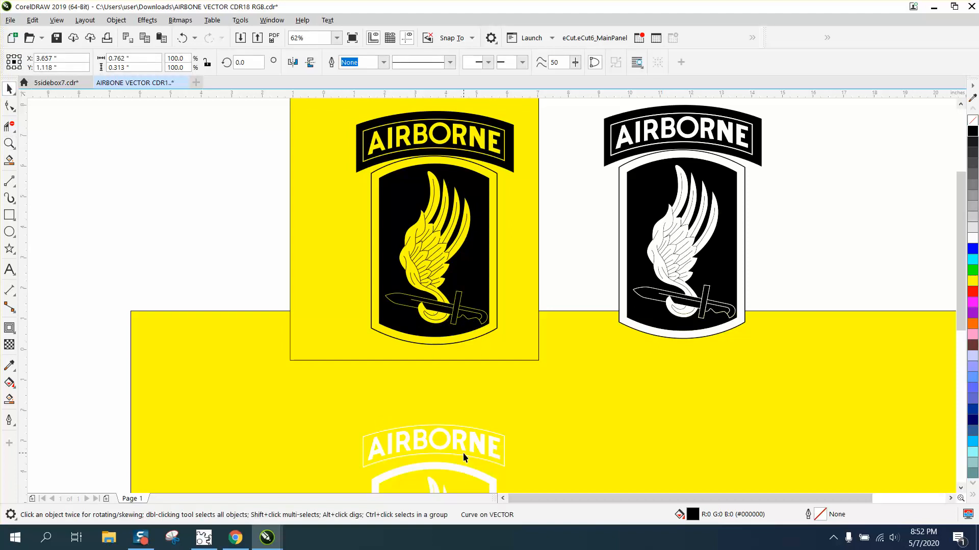
{"action": "left_click", "coordinate": [449, 450]}
{"action": "left_click_drag", "start_coordinate": [451, 447], "coordinate": [233, 377]}
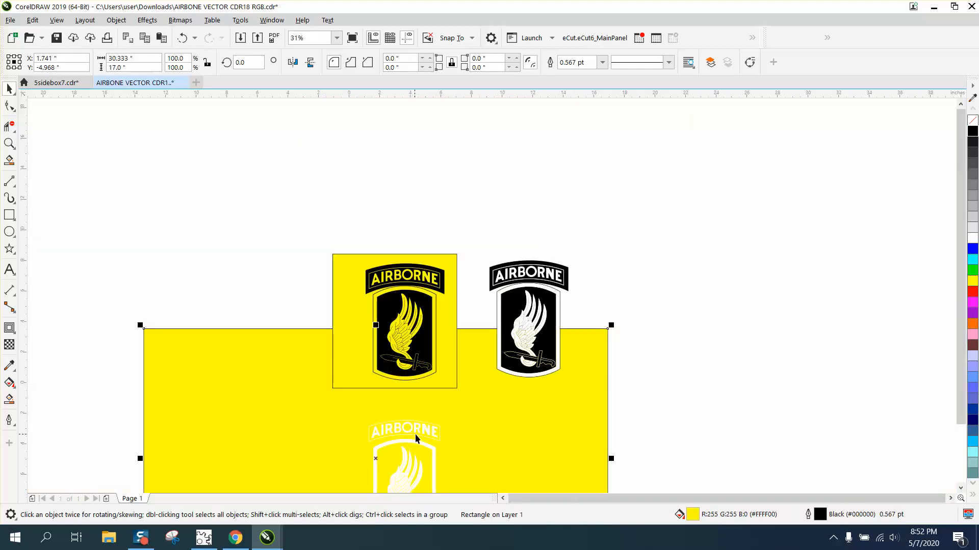
{"action": "left_click", "coordinate": [417, 430]}
{"action": "left_click_drag", "start_coordinate": [417, 431], "coordinate": [288, 379]}
- Try smart-filling the yellow area around the white emblem with black, and undo the fill
{"action": "left_click", "coordinate": [10, 160]}
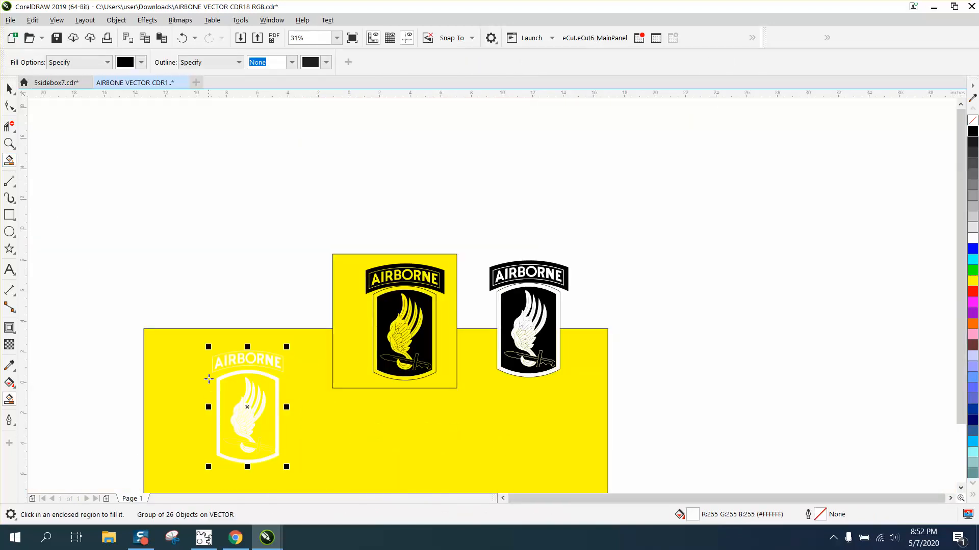
{"action": "left_click", "coordinate": [208, 379]}
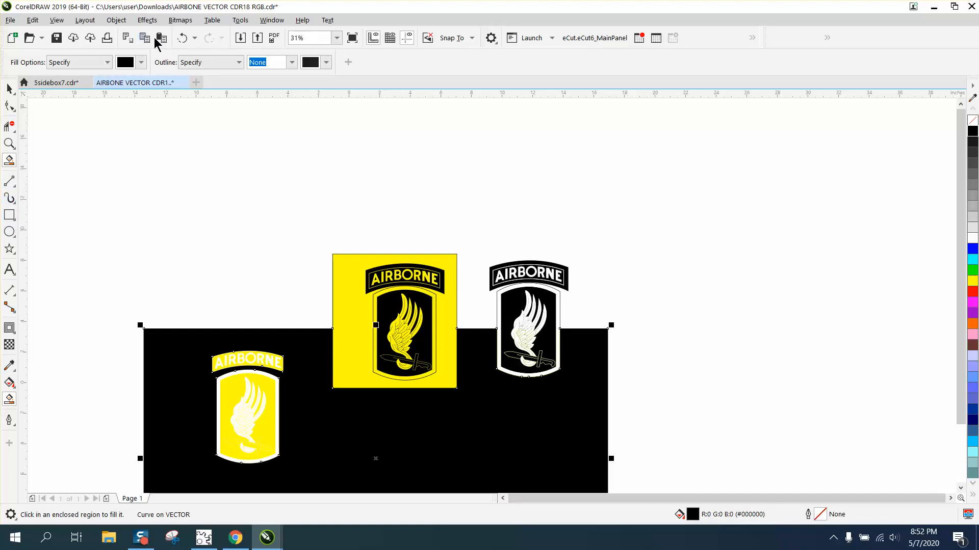
{"action": "left_click", "coordinate": [182, 38]}
- Smart-fill one small lower feather, the outermost feather's line and the connected wing detail lines of the white emblem with black
{"action": "left_click", "coordinate": [9, 143]}
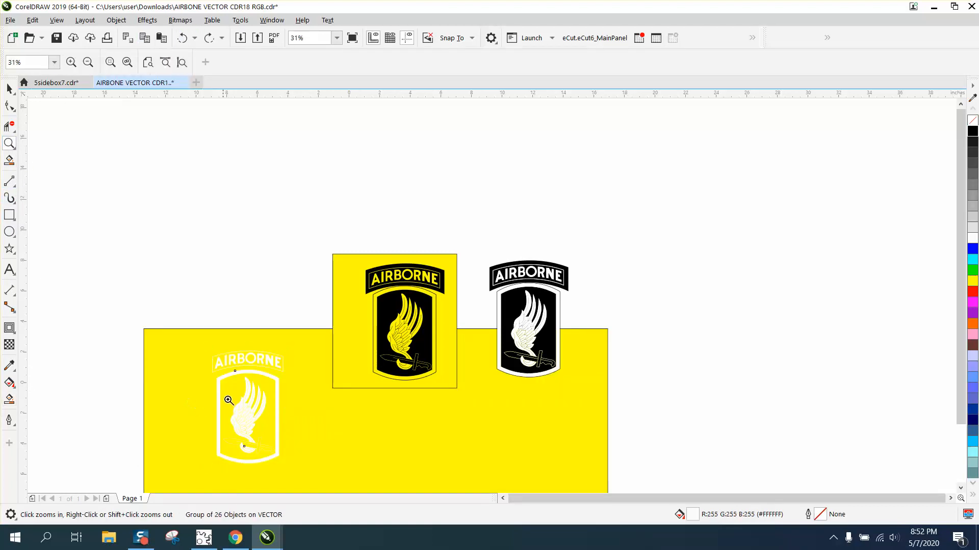
{"action": "left_click_drag", "start_coordinate": [228, 400], "coordinate": [301, 438]}
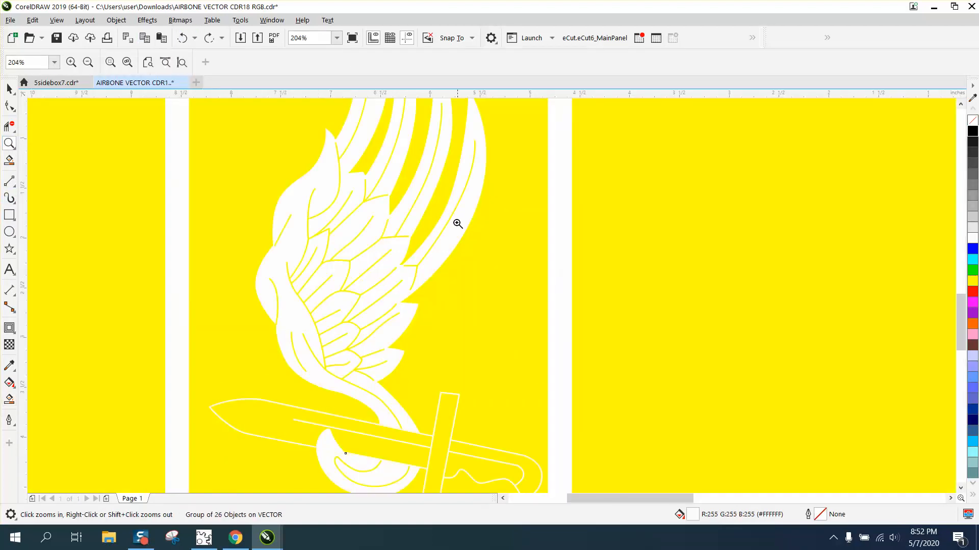
{"action": "right_click", "coordinate": [400, 260]}
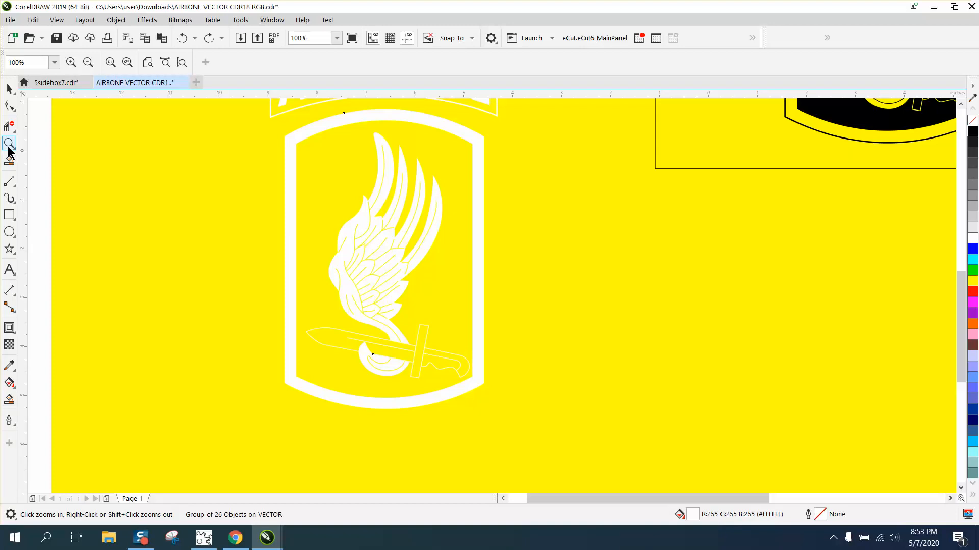
{"action": "left_click_drag", "start_coordinate": [331, 235], "coordinate": [513, 360]}
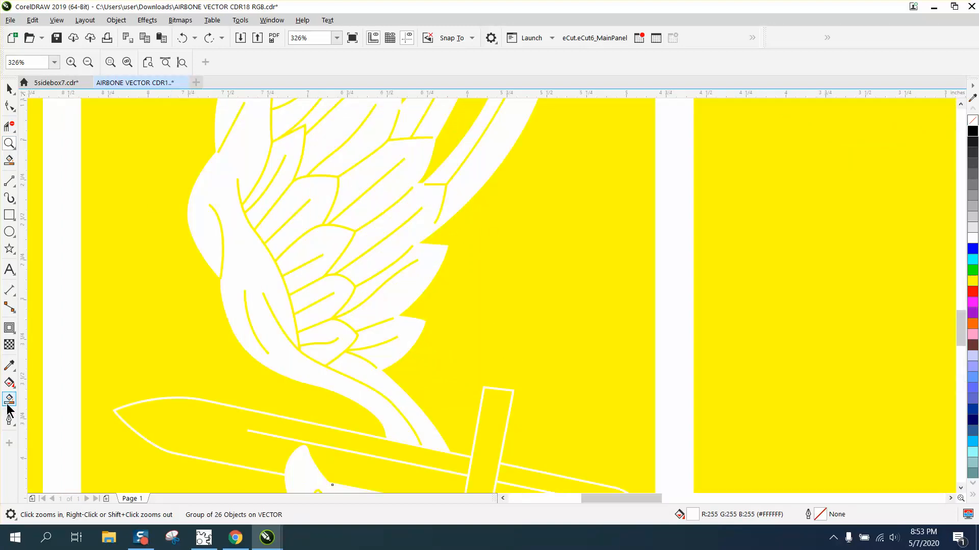
{"action": "left_click", "coordinate": [9, 400]}
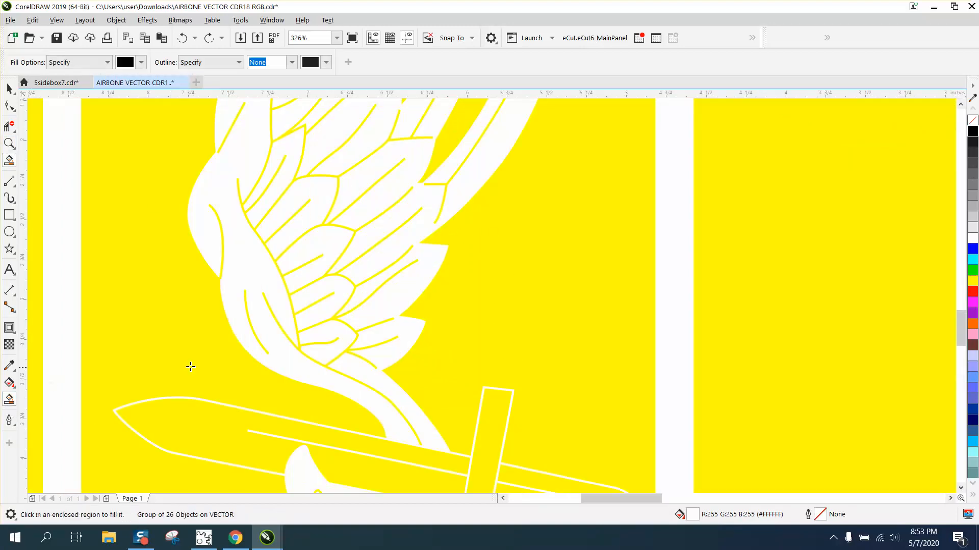
{"action": "left_click", "coordinate": [291, 302]}
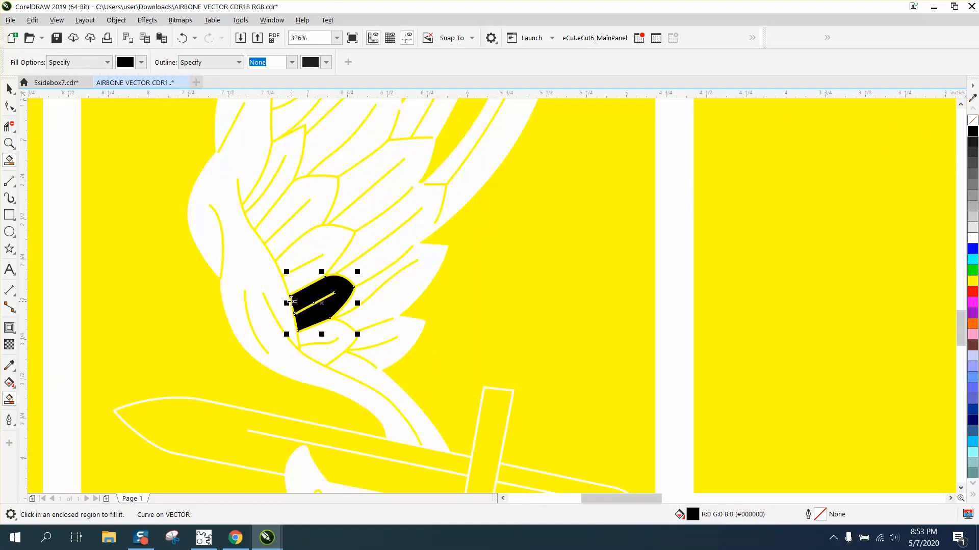
{"action": "left_click", "coordinate": [436, 185]}
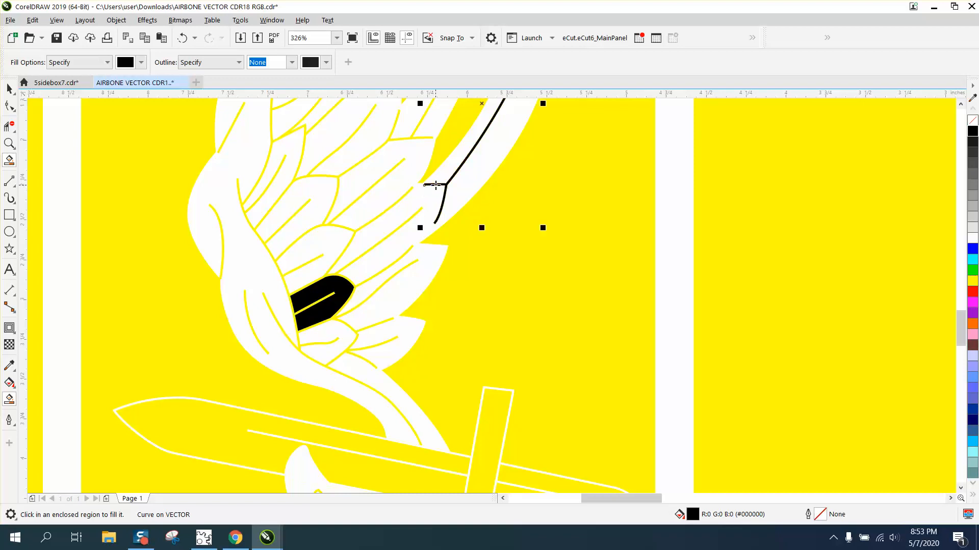
{"action": "left_click", "coordinate": [397, 203]}
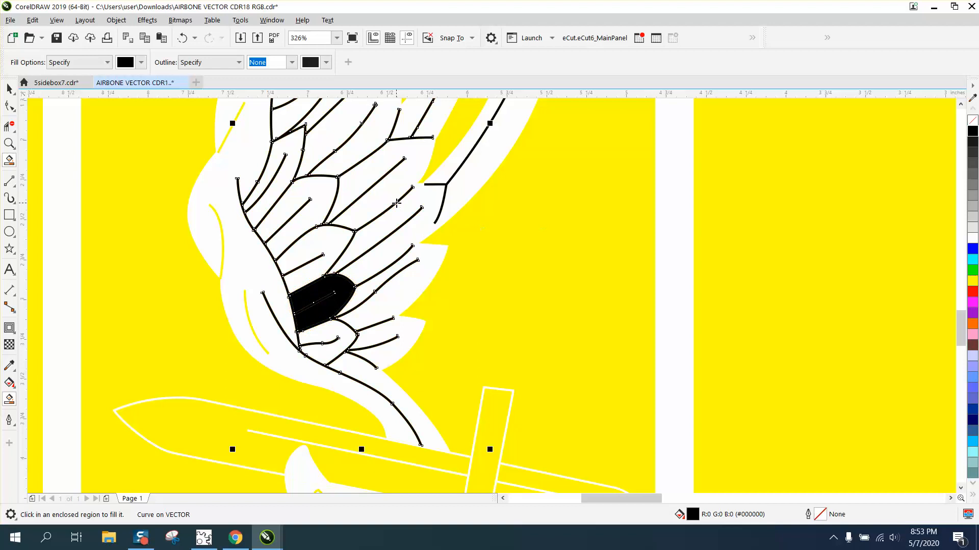
- Move the white emblem group left off its black smart-filled wing lines and remove the fill from the outermost feather line
{"action": "scroll", "coordinate": [391, 279], "scroll_direction": "down", "scroll_amount": 3}
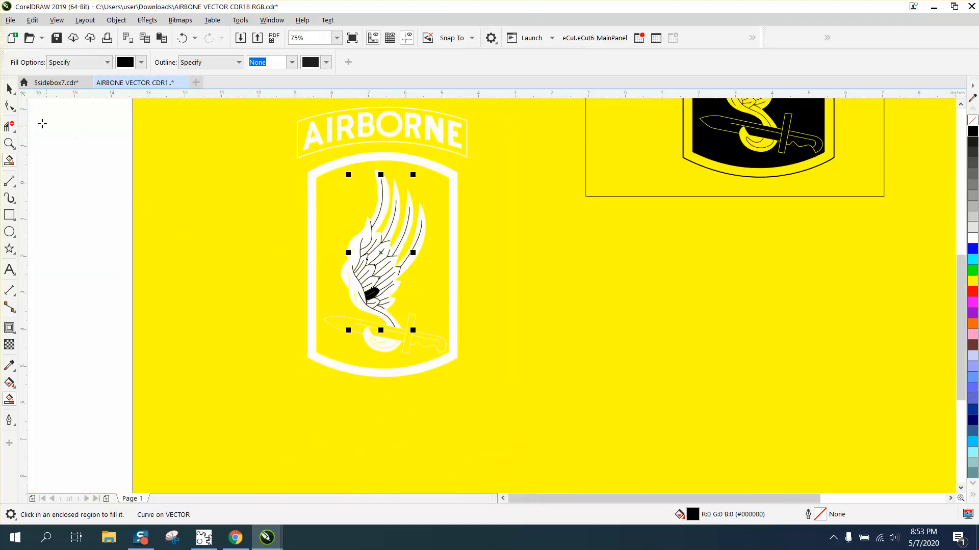
{"action": "left_click", "coordinate": [10, 90]}
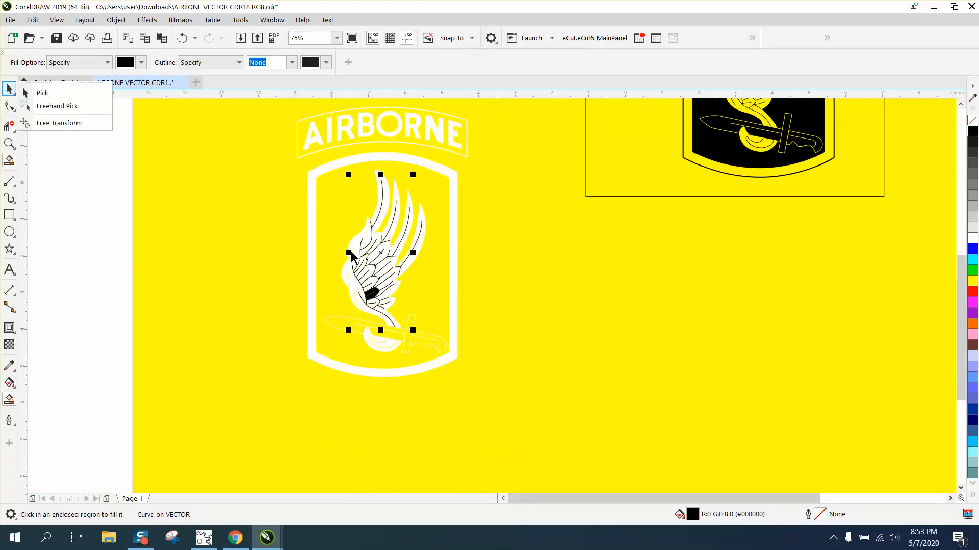
{"action": "left_click", "coordinate": [380, 253]}
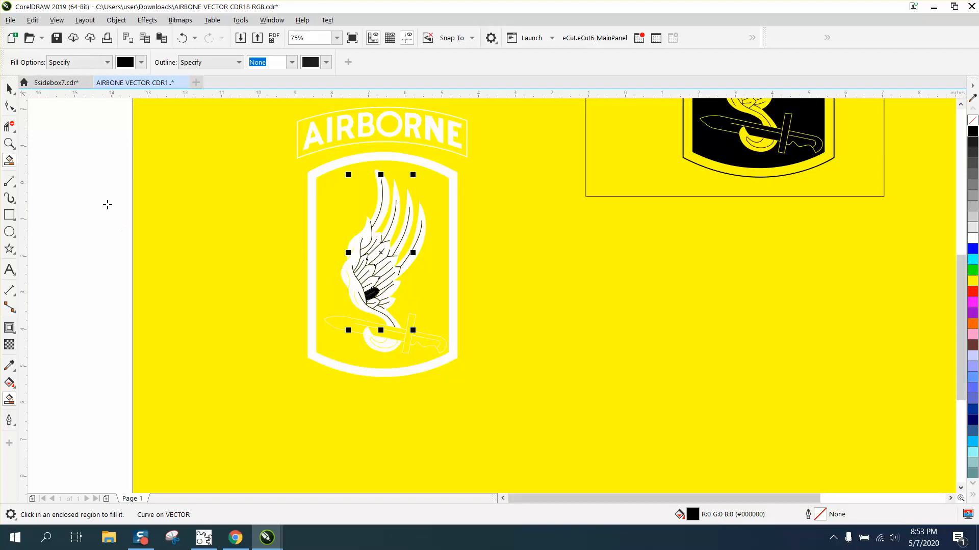
{"action": "left_click", "coordinate": [10, 90]}
{"action": "left_click_drag", "start_coordinate": [372, 258], "coordinate": [234, 258]}
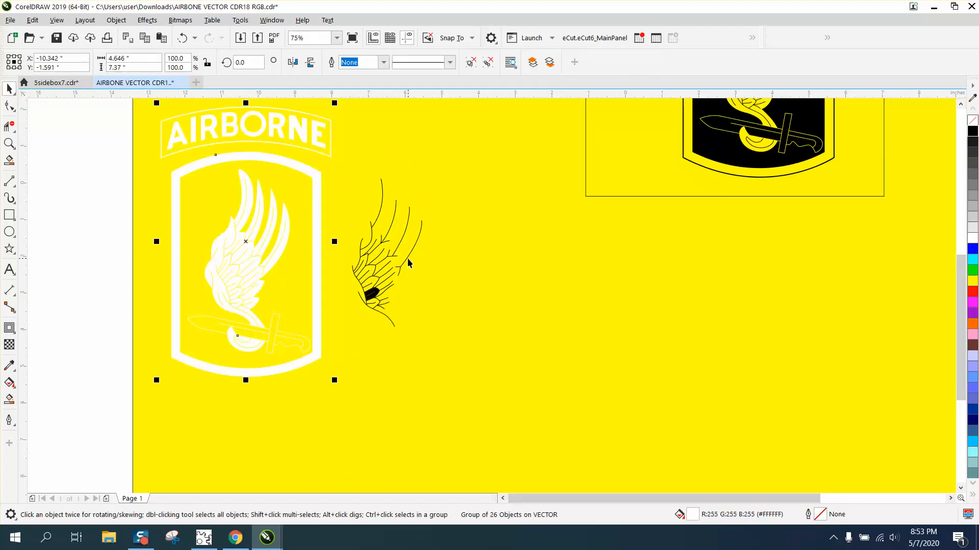
{"action": "left_click", "coordinate": [407, 256]}
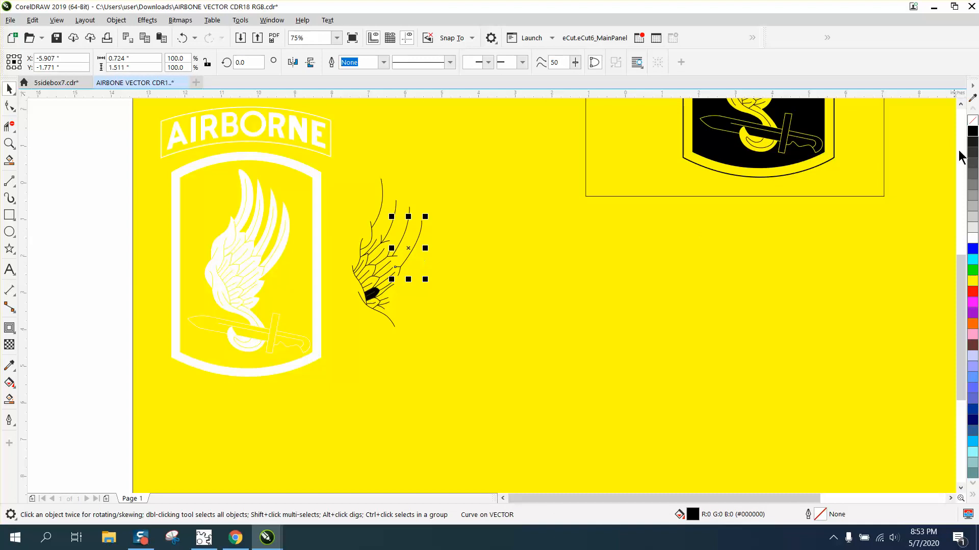
{"action": "left_click", "coordinate": [972, 121]}
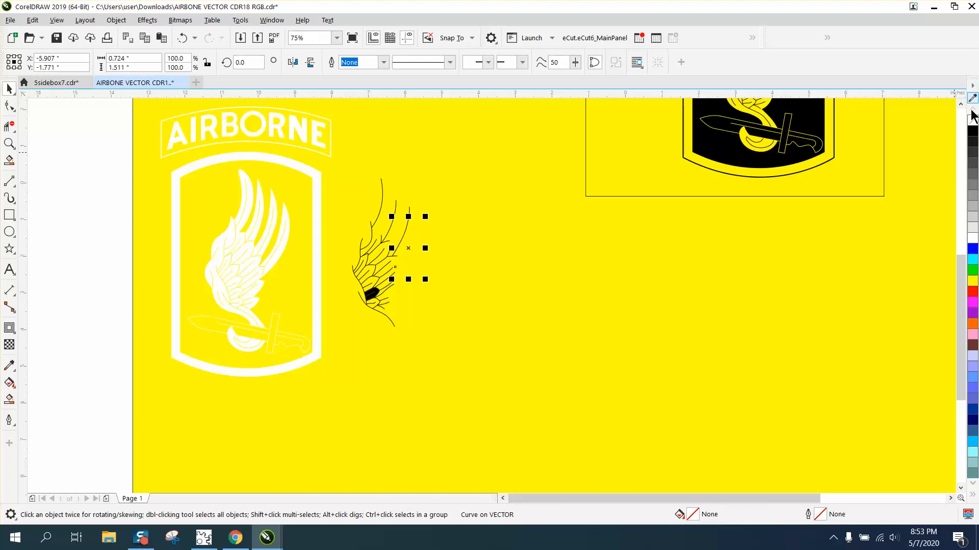
- Examine the wing detail lines of the black-and-yellow emblem up close and compare the whole emblem with the white original
{"action": "scroll", "coordinate": [512, 279], "scroll_direction": "down", "scroll_amount": 2}
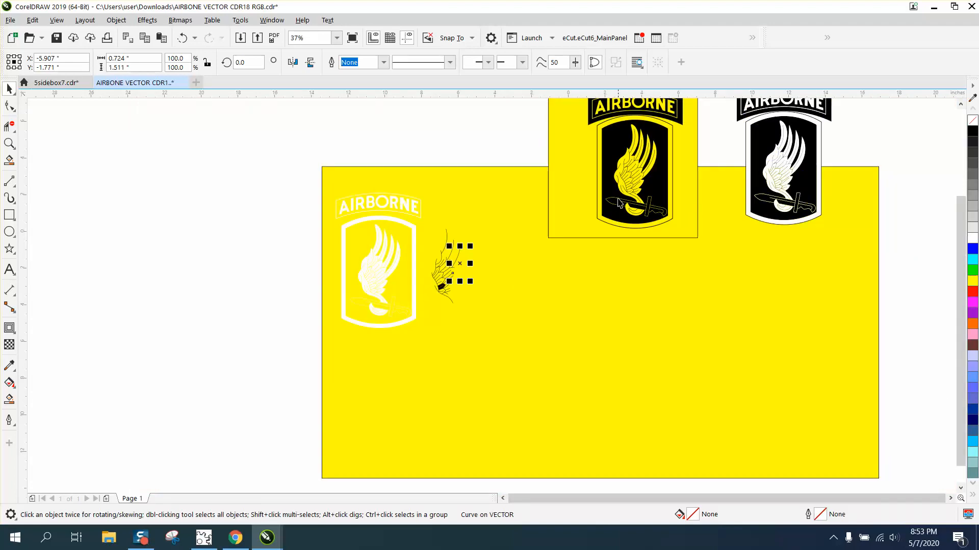
{"action": "left_click", "coordinate": [9, 144]}
{"action": "right_click", "coordinate": [624, 269]}
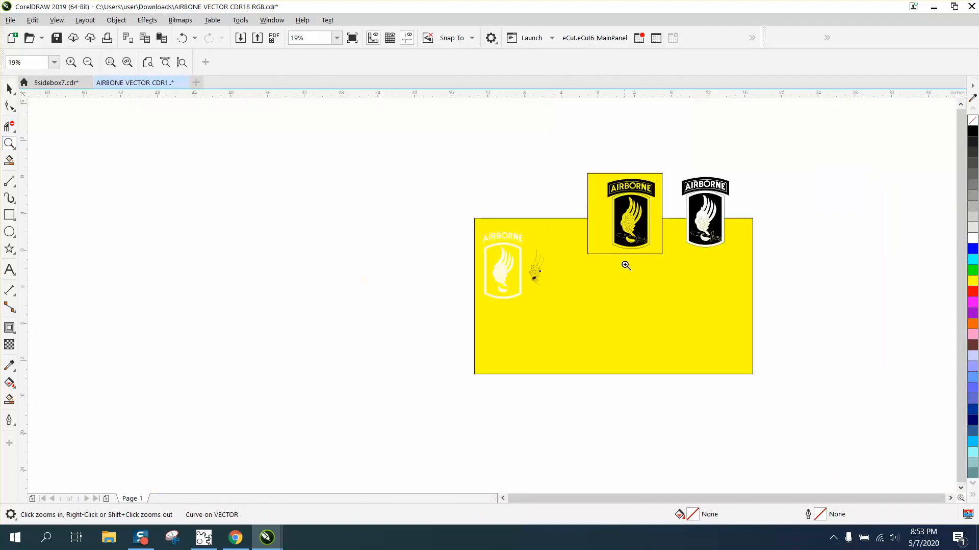
{"action": "left_click_drag", "start_coordinate": [596, 164], "coordinate": [692, 268]}
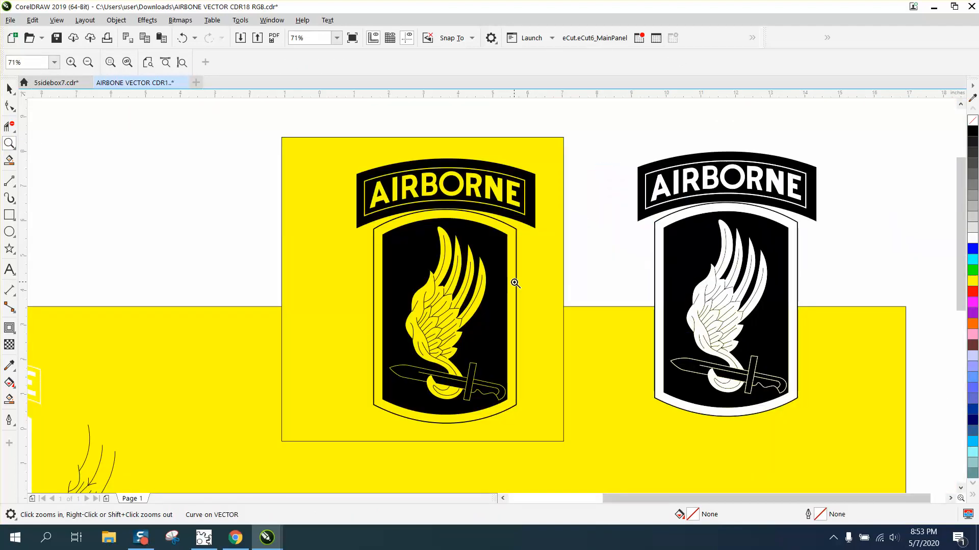
{"action": "left_click_drag", "start_coordinate": [393, 294], "coordinate": [540, 383]}
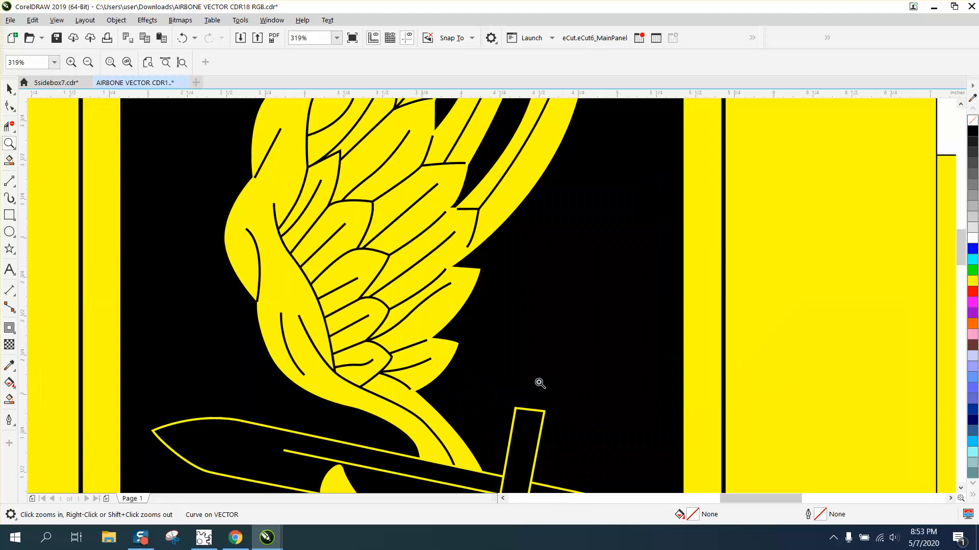
{"action": "right_click", "coordinate": [384, 303]}
{"action": "right_click", "coordinate": [384, 302]}
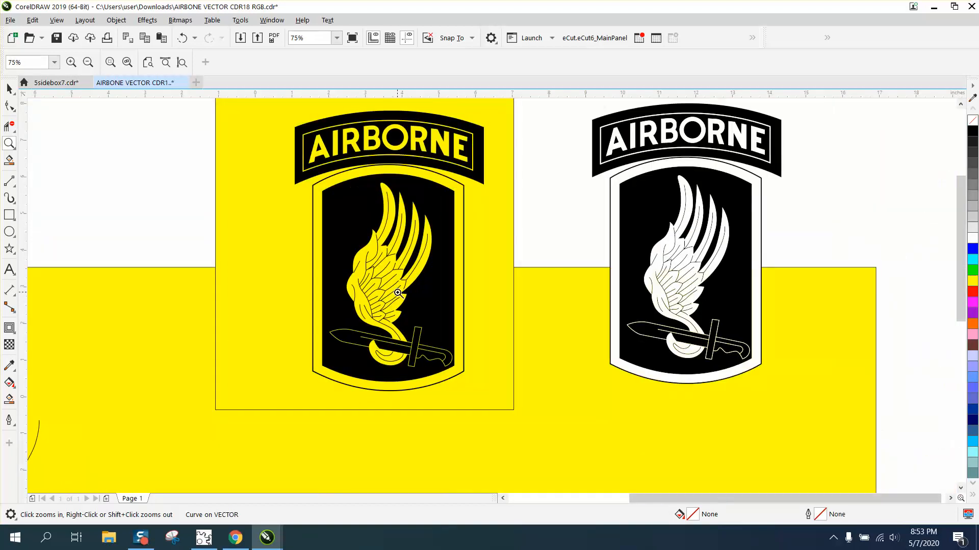